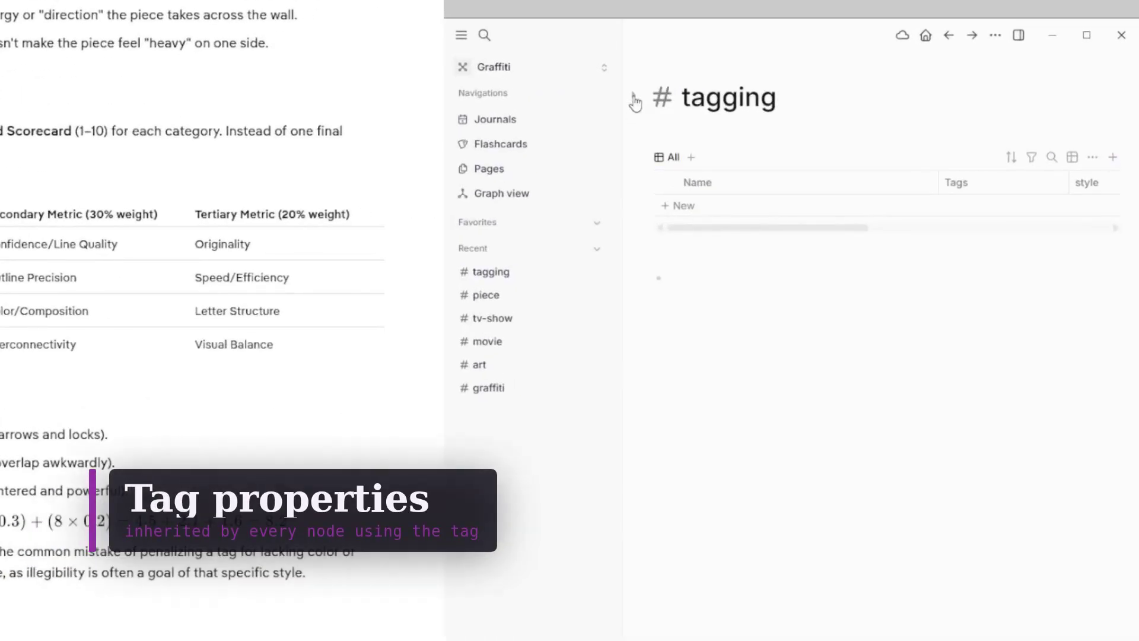
# Show the tagging tag's properties and add a Number property named Flow & Rhythm.
pyautogui.click(634, 98)
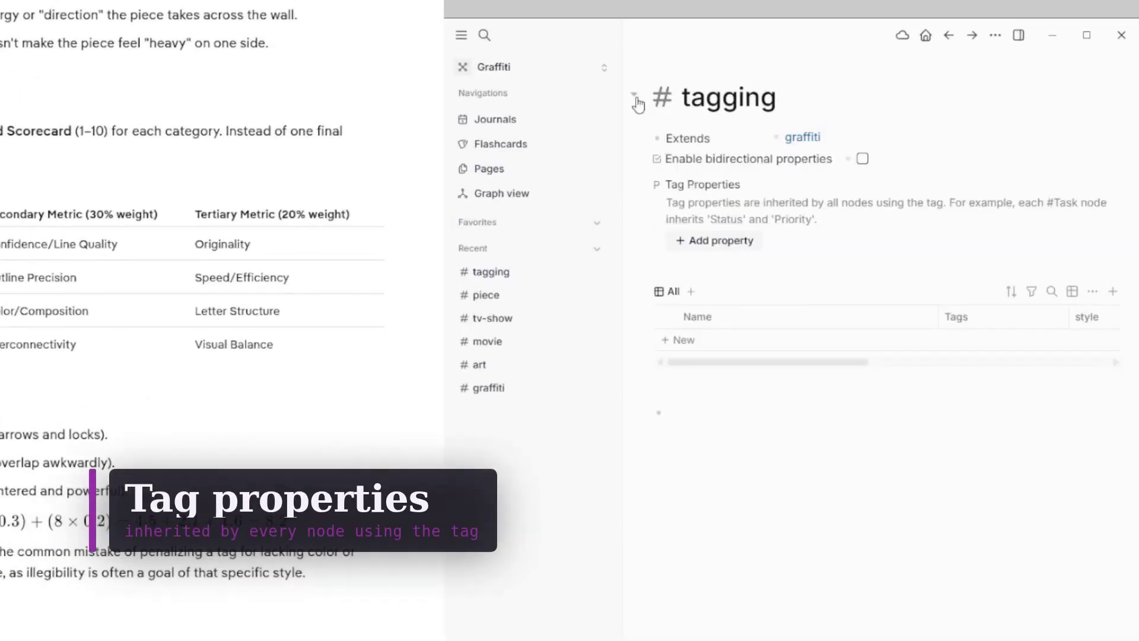
pyautogui.click(717, 252)
pyautogui.click(717, 249)
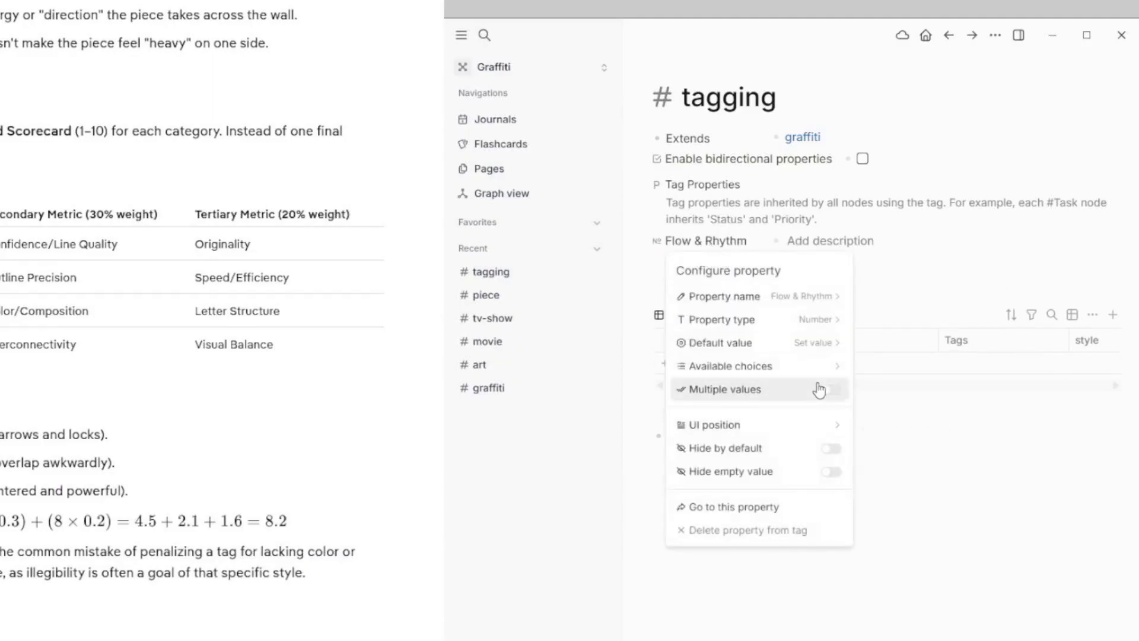
# Add the available choices 1, 2 and 3 to the Flow & Rhythm property.
pyautogui.moveTo(790, 375)
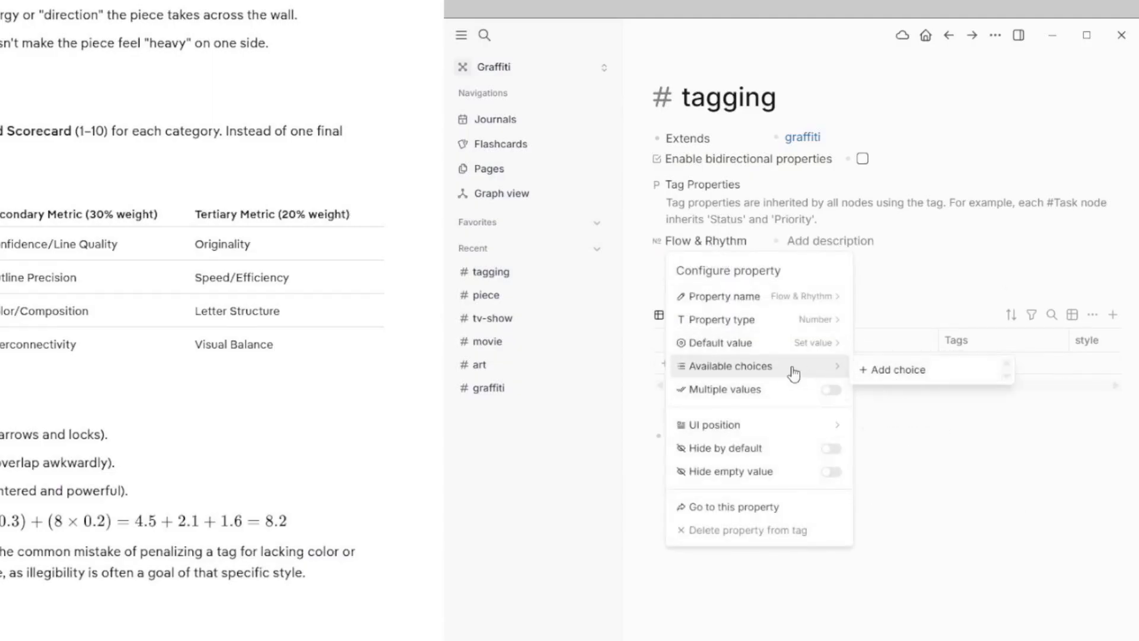
pyautogui.moveTo(807, 321)
pyautogui.click(905, 378)
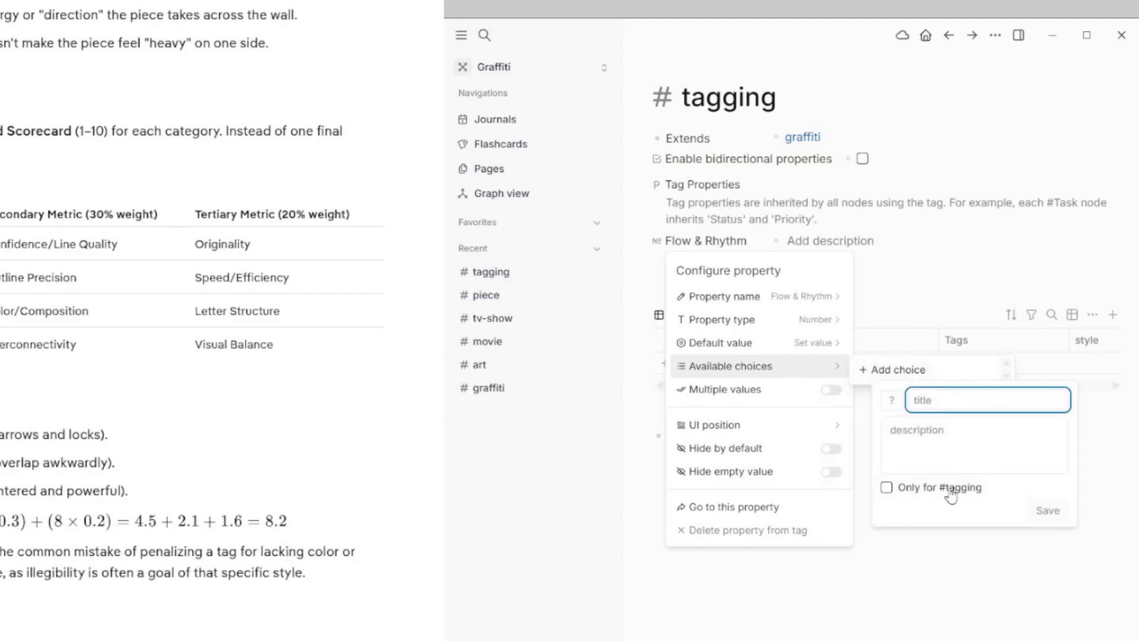
pyautogui.write('1')
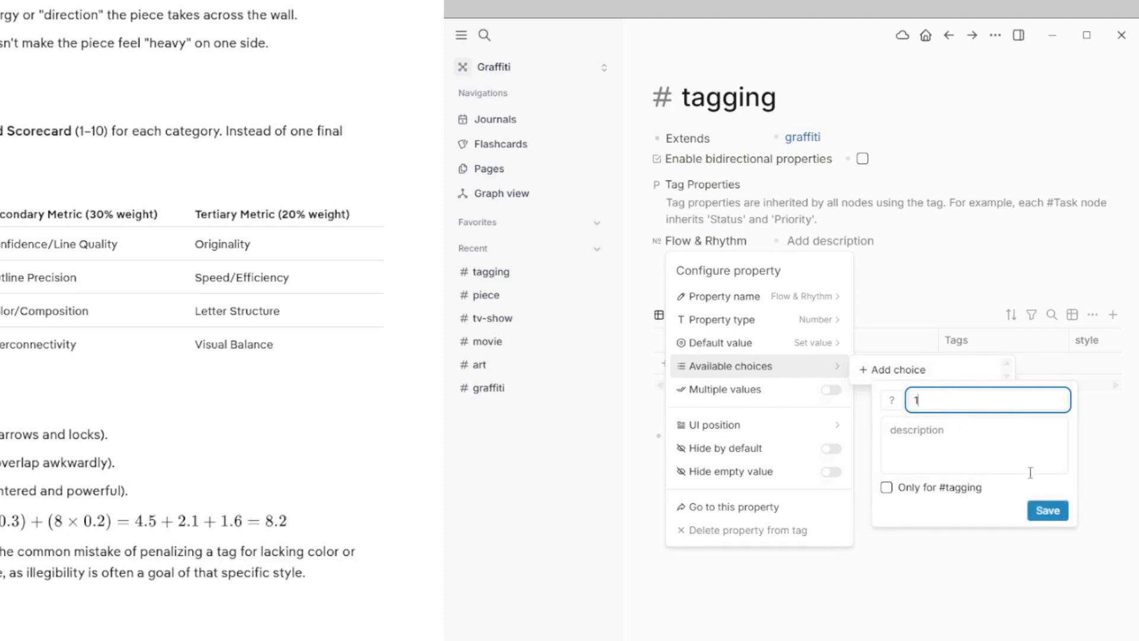
pyautogui.click(1045, 515)
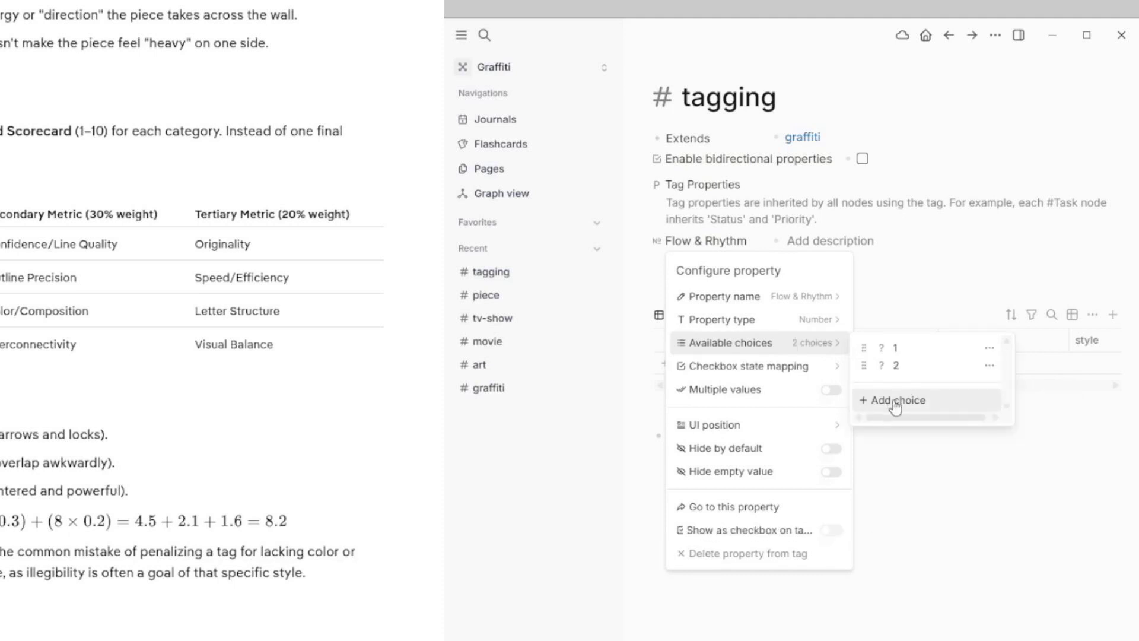
pyautogui.click(896, 404)
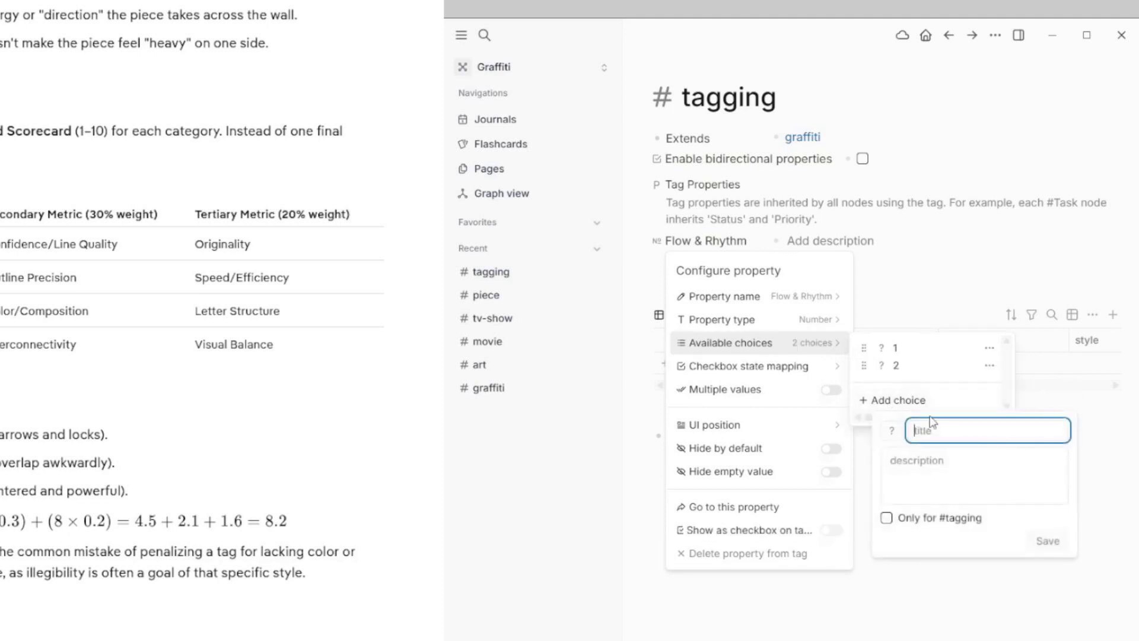
pyautogui.write('3')
pyautogui.click(1048, 541)
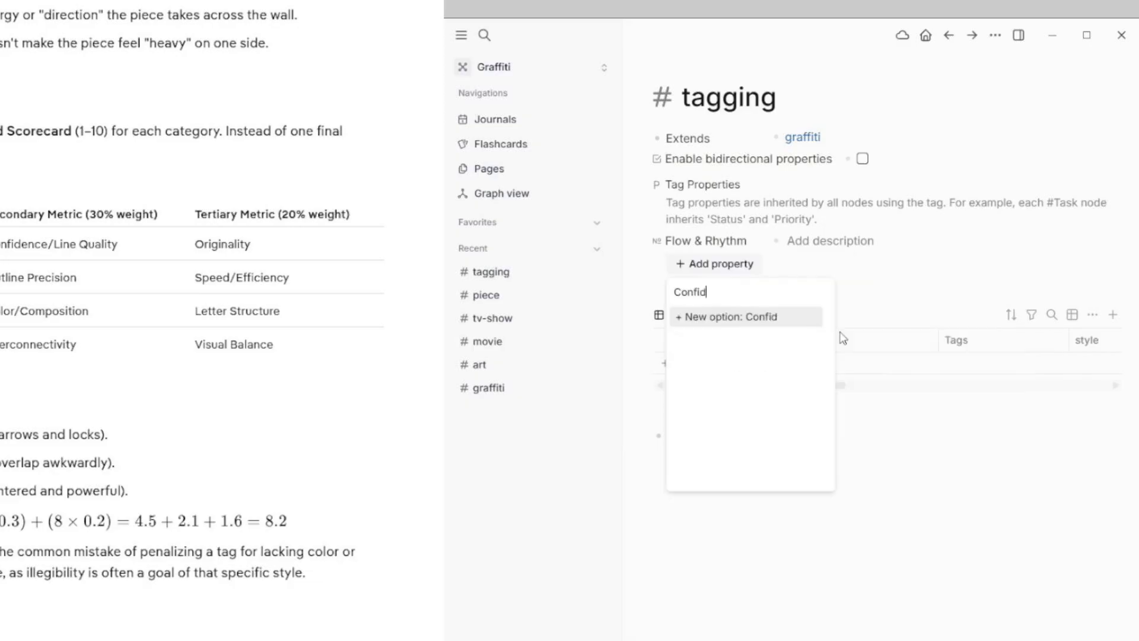
# Add a Number property named Confidence/Line Quality to the tagging tag.
pyautogui.write('ence/Line')
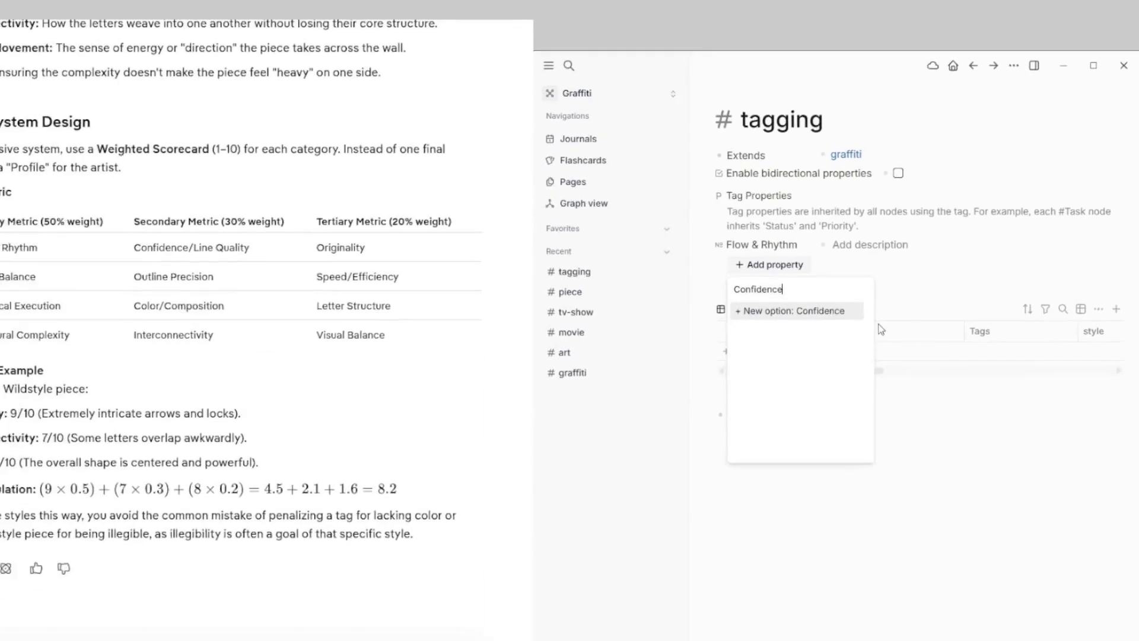
pyautogui.write(' Quality')
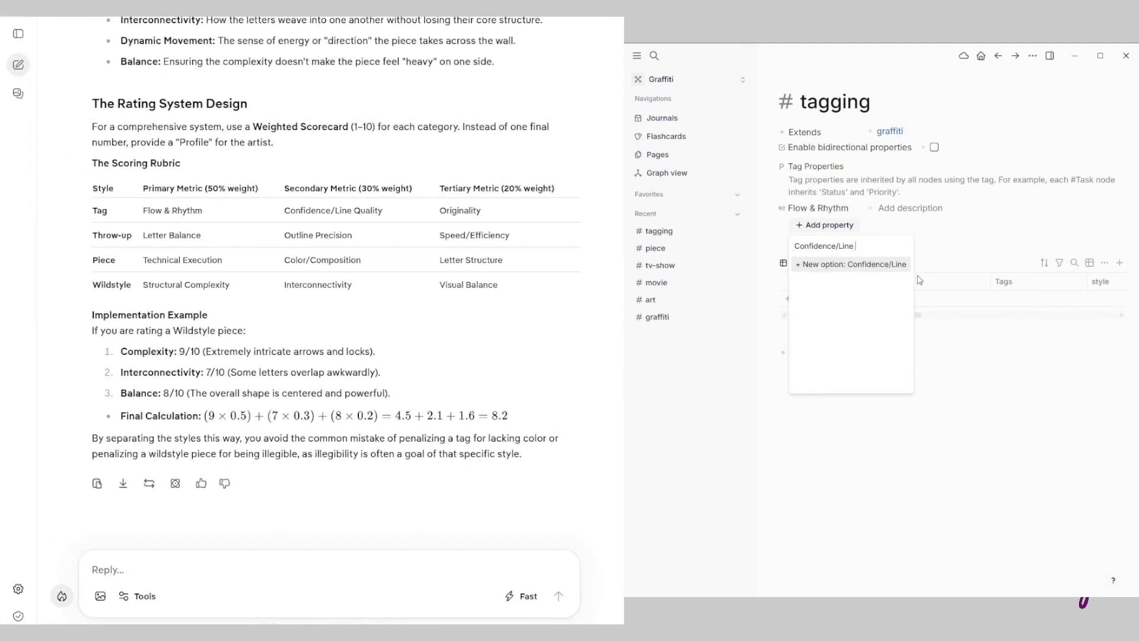
pyautogui.press('Return')
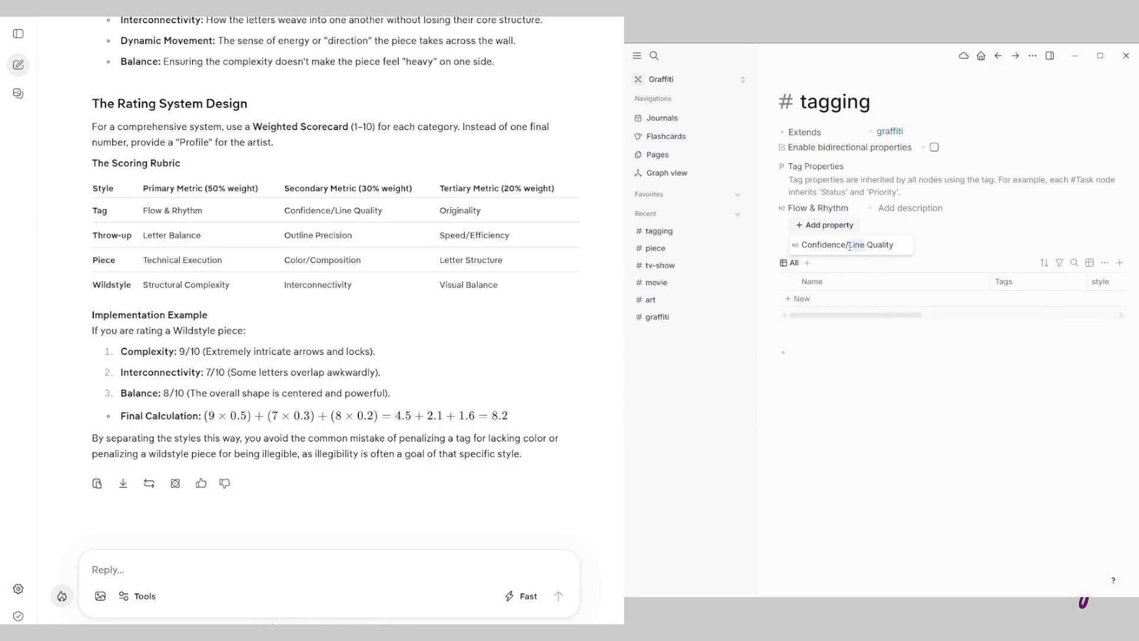
pyautogui.tripleClick(849, 246)
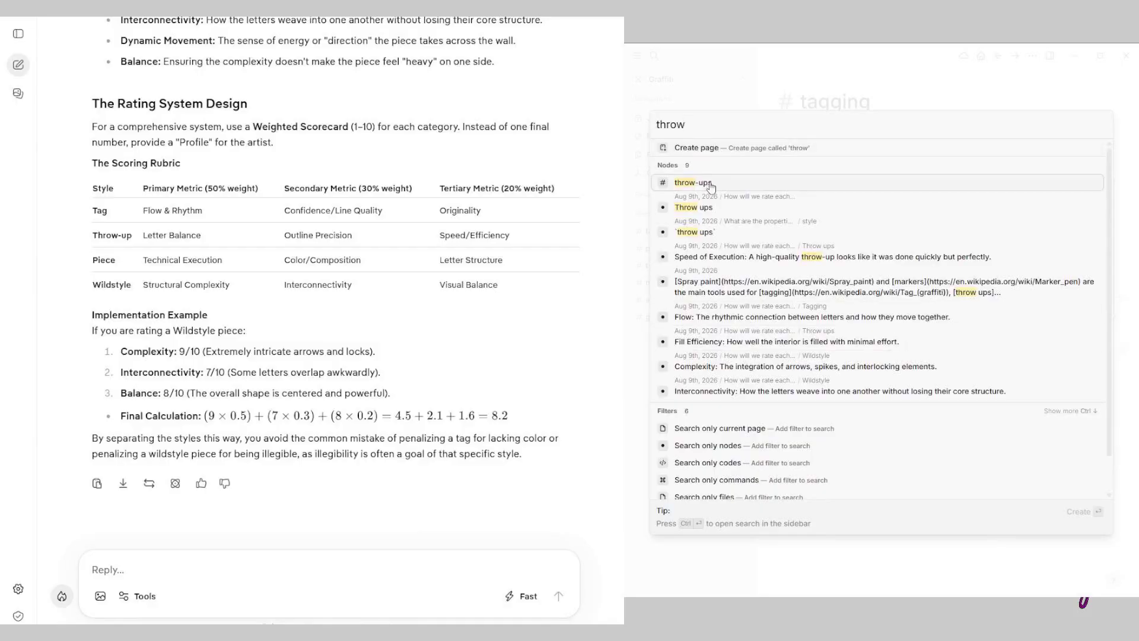
# Open the throw-ups tag page and add a Number property named Letter Balance.
pyautogui.click(789, 182)
pyautogui.click(766, 108)
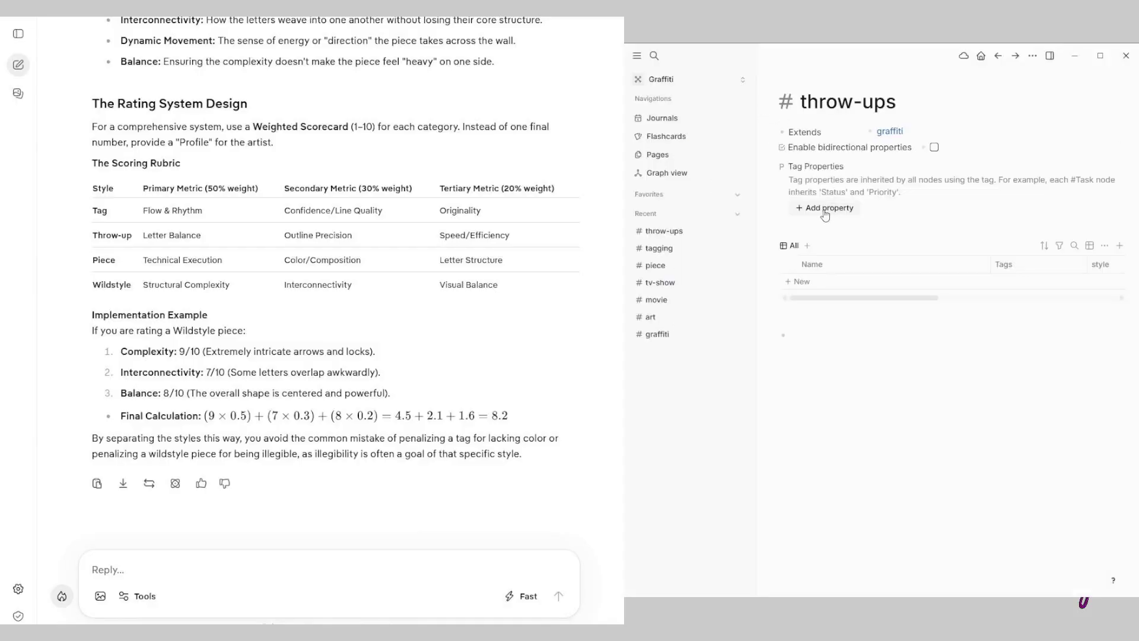
pyautogui.click(825, 209)
pyautogui.write('Letter Balance')
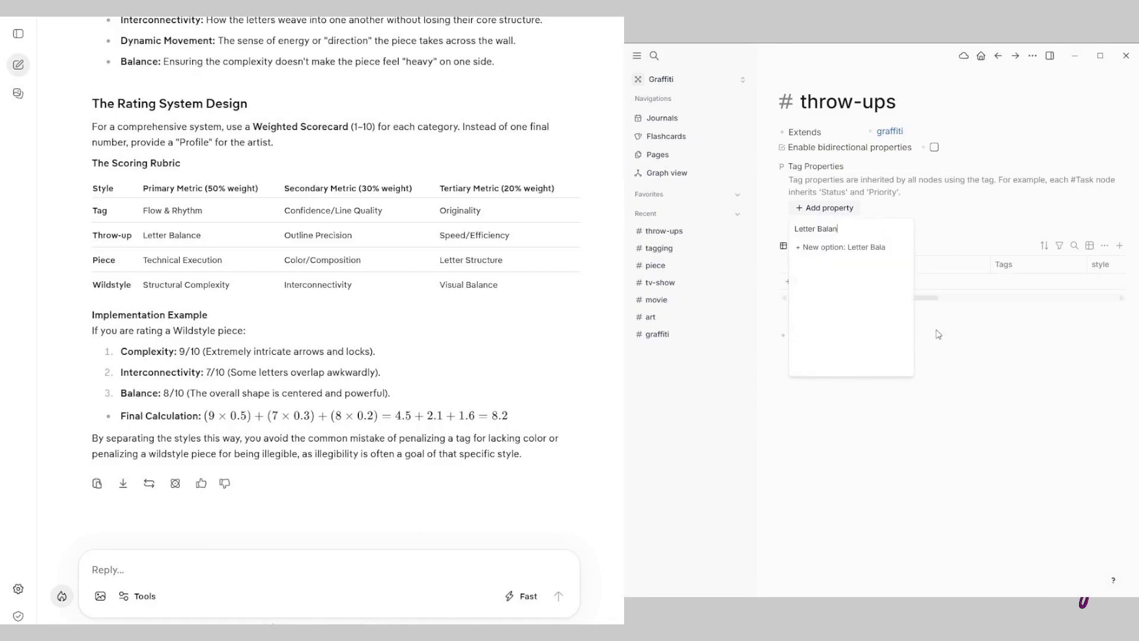
pyautogui.click(845, 254)
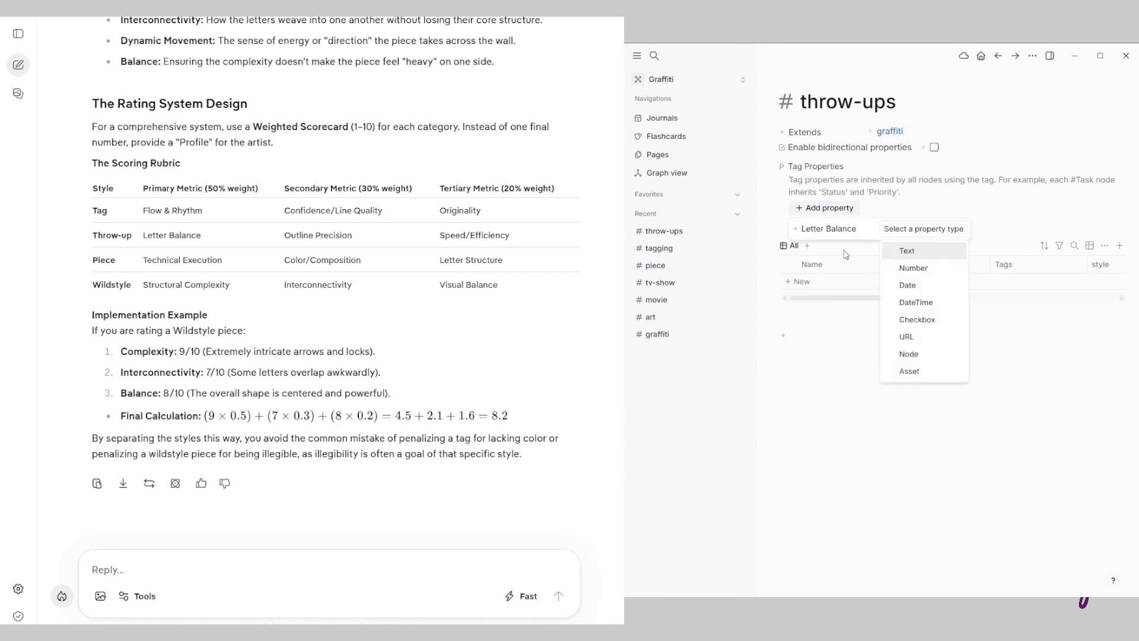
pyautogui.click(911, 265)
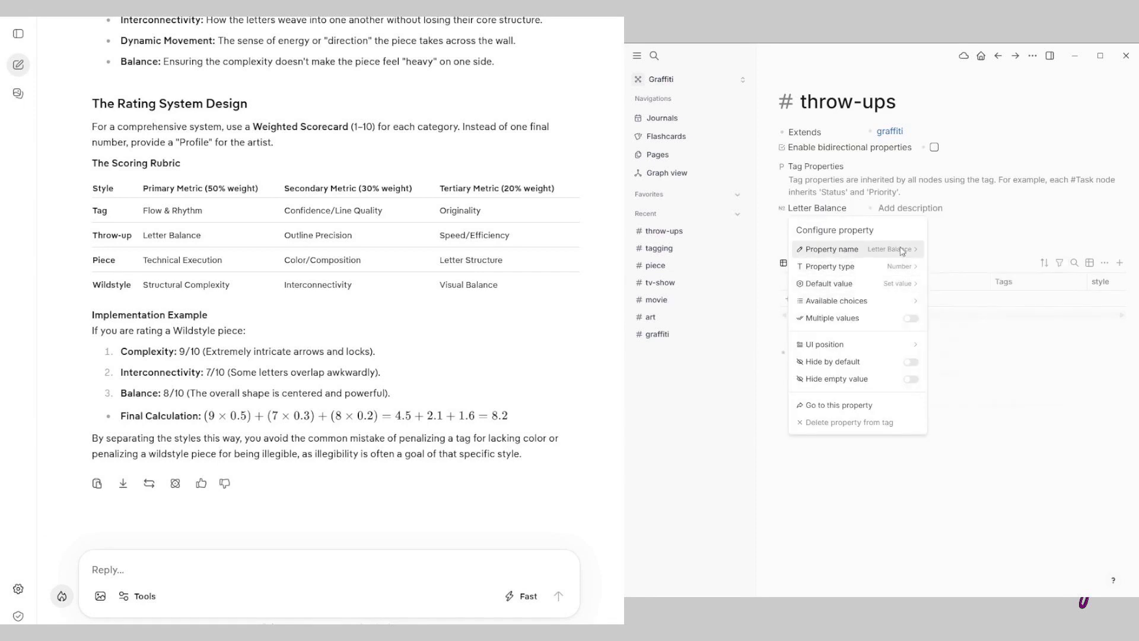
# Add the available choices 1, 2 and 3 to the Letter Balance property.
pyautogui.moveTo(860, 283)
pyautogui.click(958, 312)
pyautogui.write('2')
pyautogui.click(1058, 420)
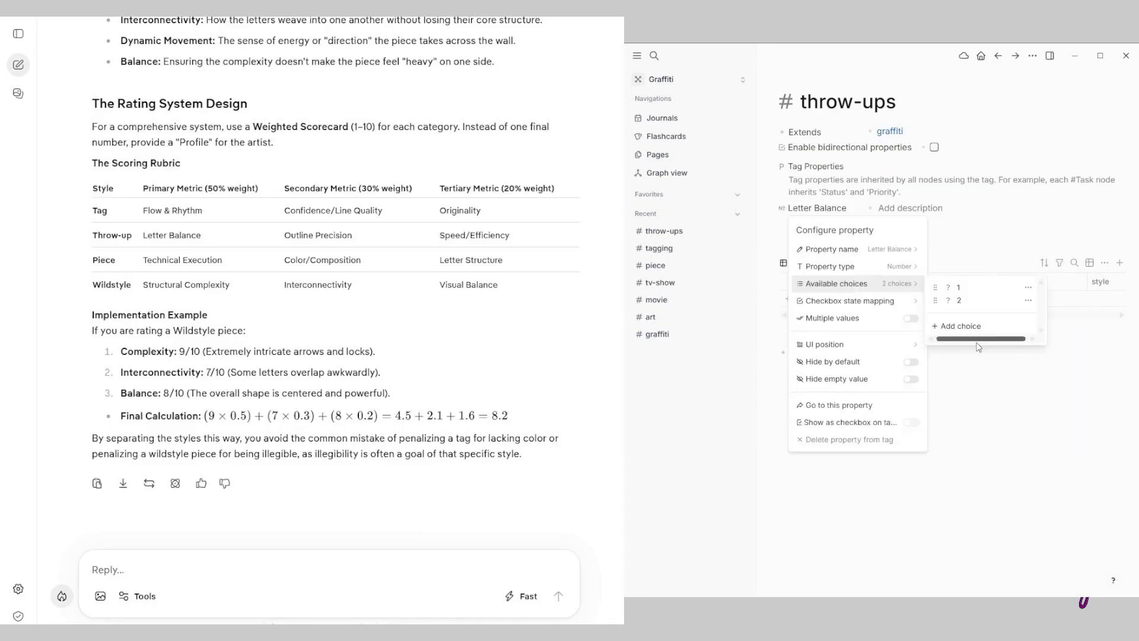
pyautogui.click(960, 329)
pyautogui.write('3')
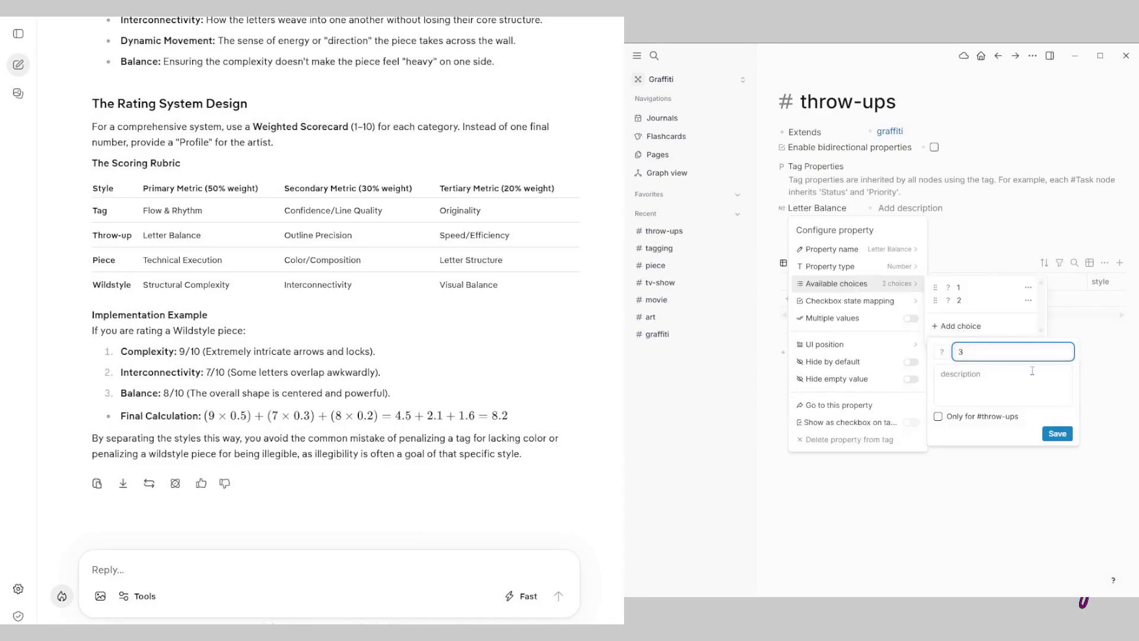
pyautogui.click(1058, 433)
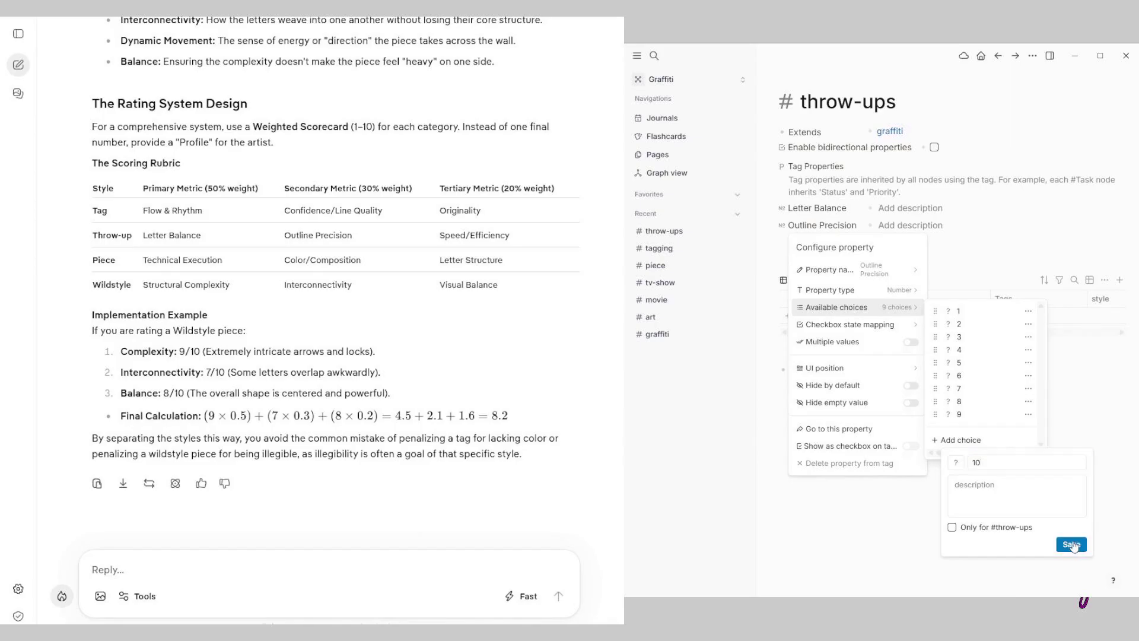
# Save 10 as an available choice of the Outline Precision property and close its configuration.
pyautogui.click(1072, 546)
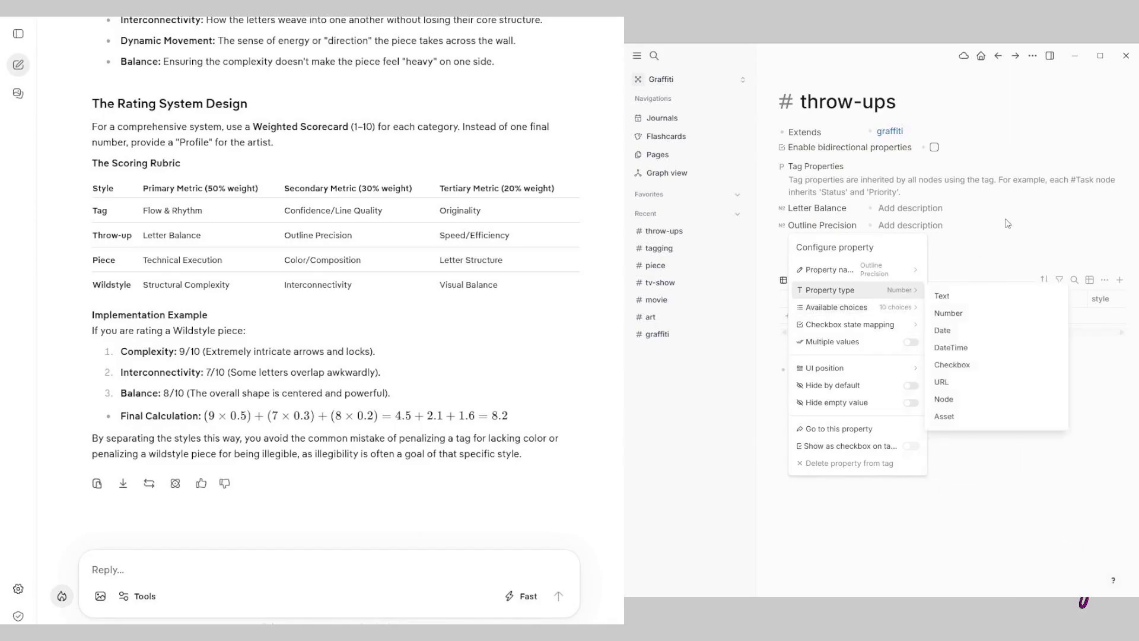
pyautogui.press('Escape')
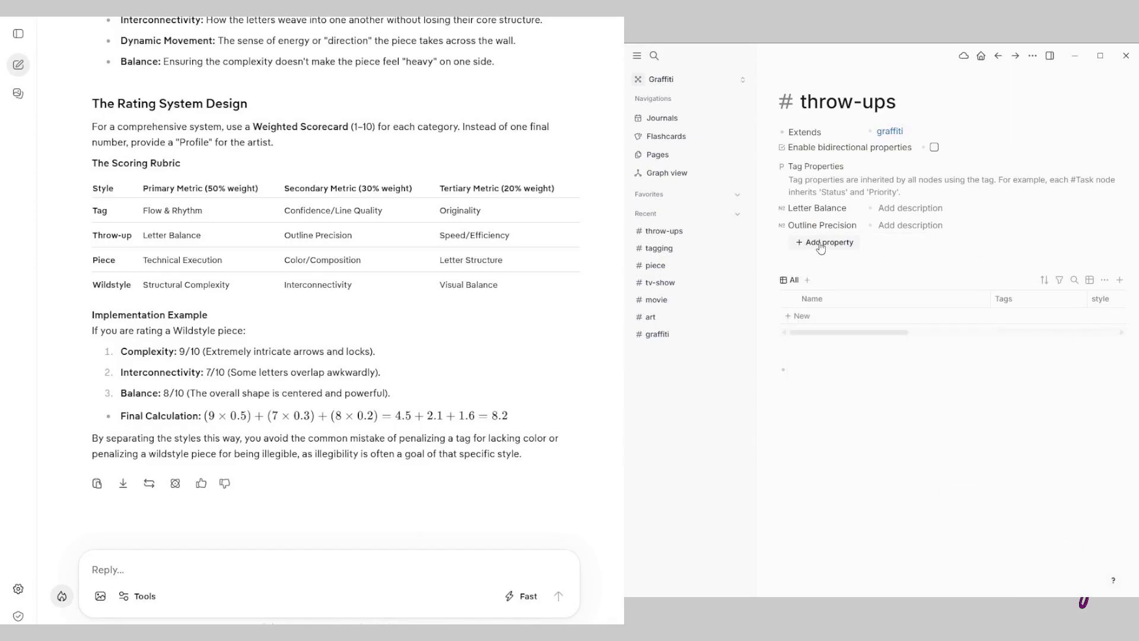
# Add a Number property named "Speed, Efficiency" to the throw-ups tag.
pyautogui.click(821, 246)
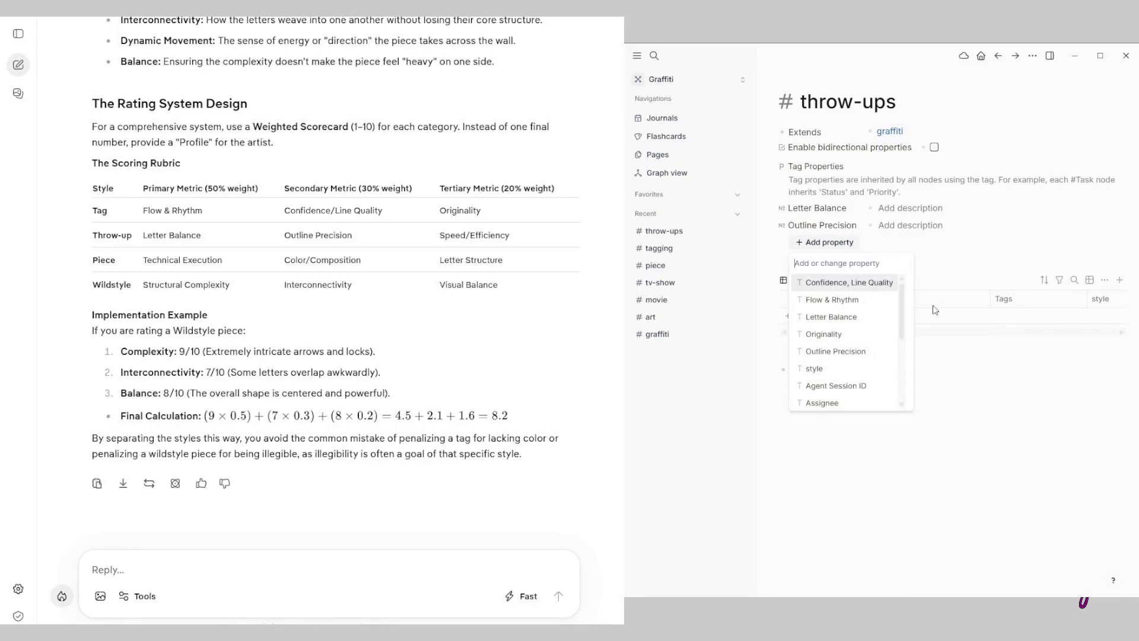
pyautogui.write('Speed, Efficiency')
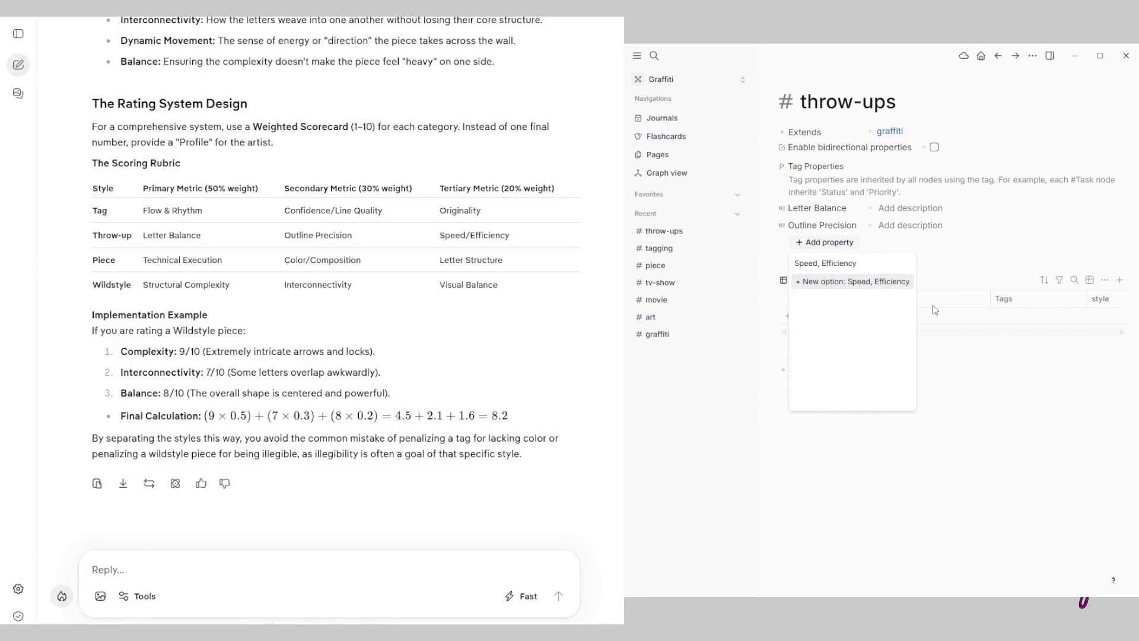
pyautogui.press('Return')
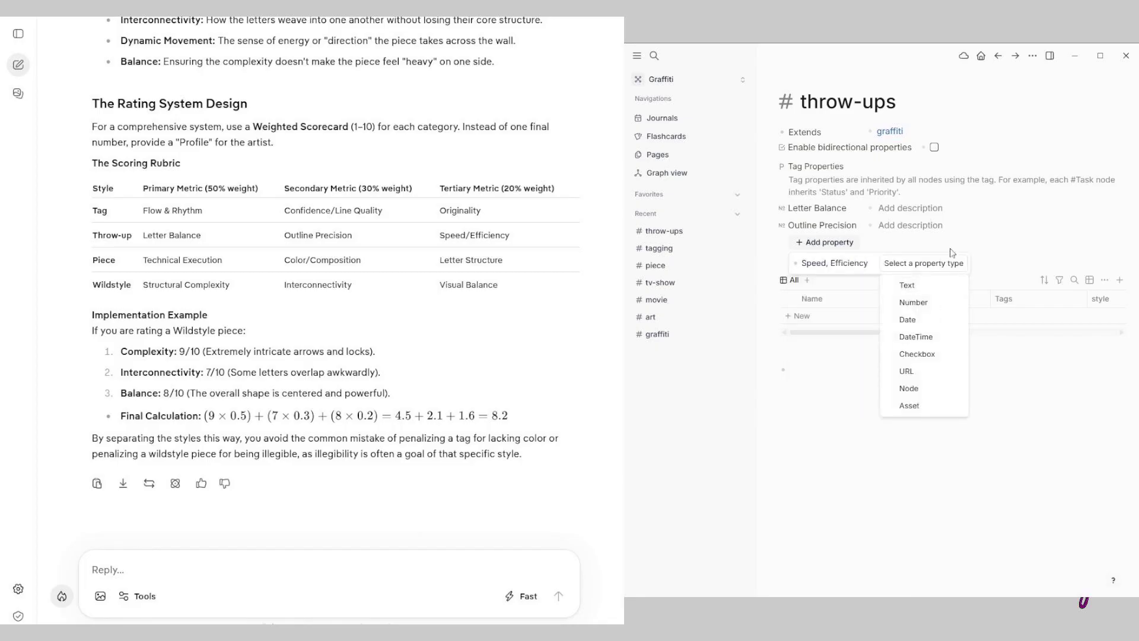
pyautogui.click(927, 312)
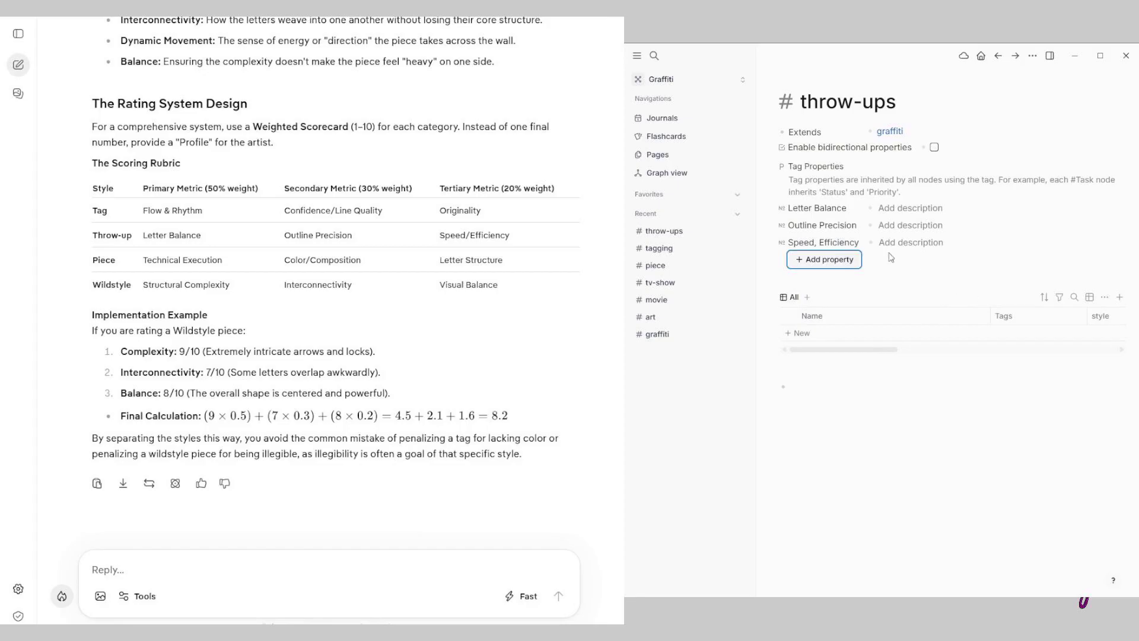
# Add the available choices 1, 2 and 3 to the "Speed, Efficiency" property.
pyautogui.click(835, 248)
pyautogui.moveTo(861, 325)
pyautogui.click(984, 359)
pyautogui.write('2')
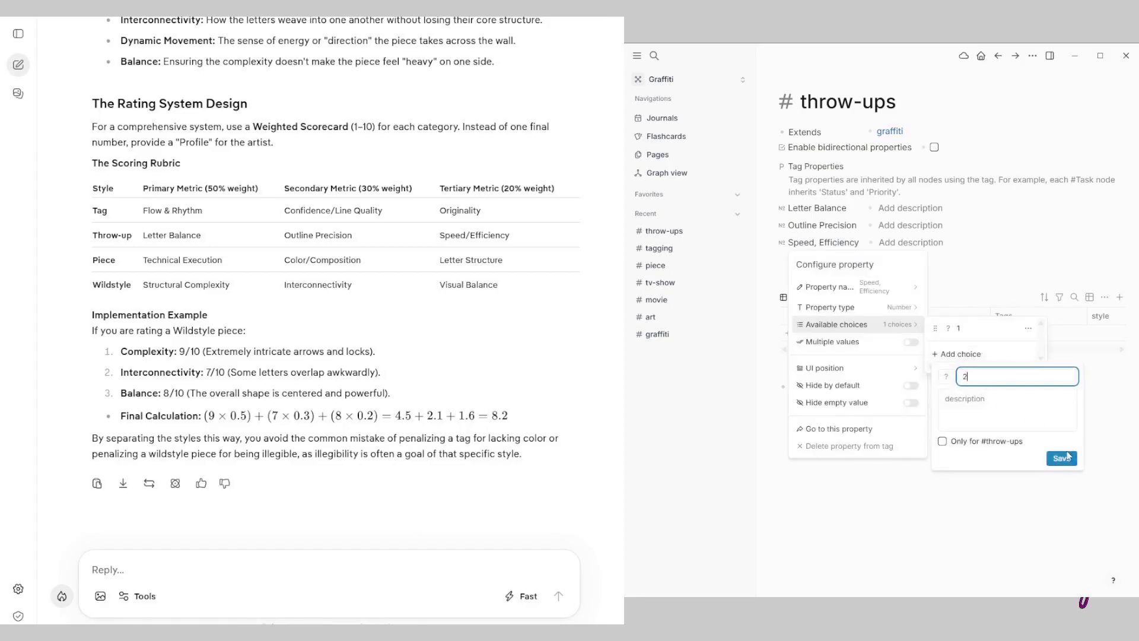
pyautogui.press('Return')
pyautogui.click(976, 376)
pyautogui.write('3')
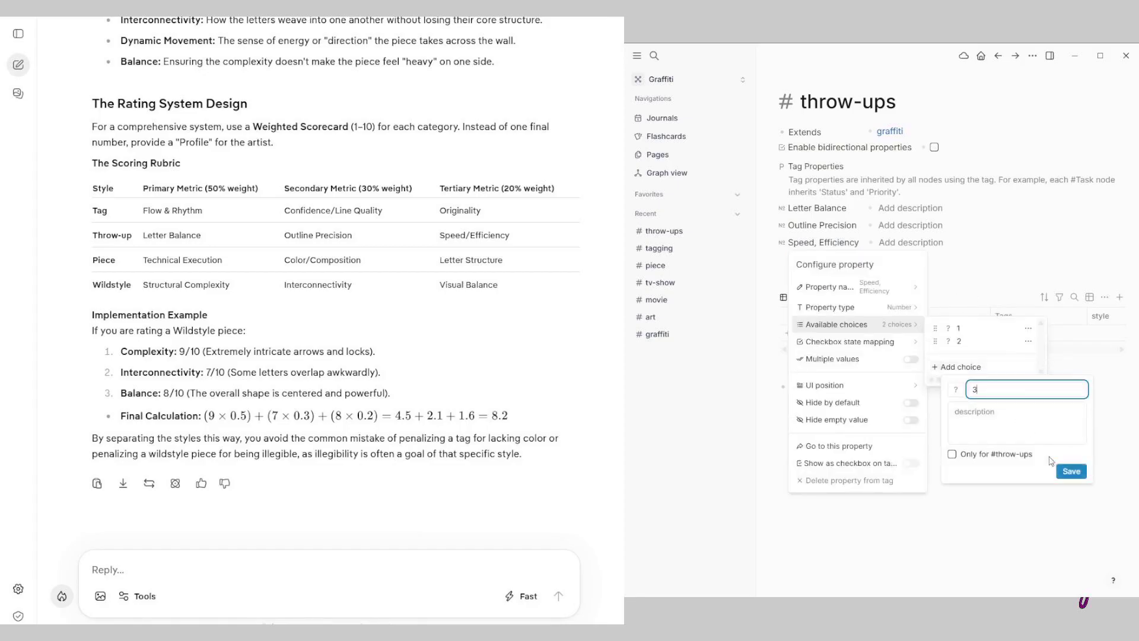
pyautogui.press('Return')
pyautogui.click(982, 383)
# Open the piece tag page and start adding a tag property.
pyautogui.click(656, 266)
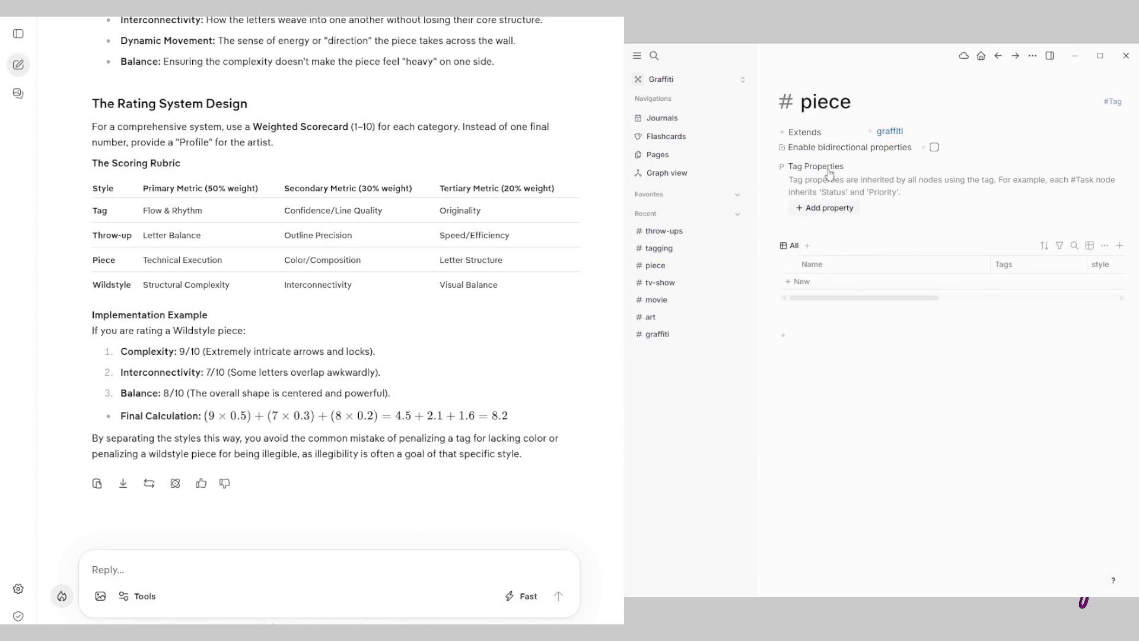
pyautogui.click(818, 209)
# Search the graph for "wilds" and open the wildstyle tag page.
pyautogui.hotkey('ctrl', 'k')
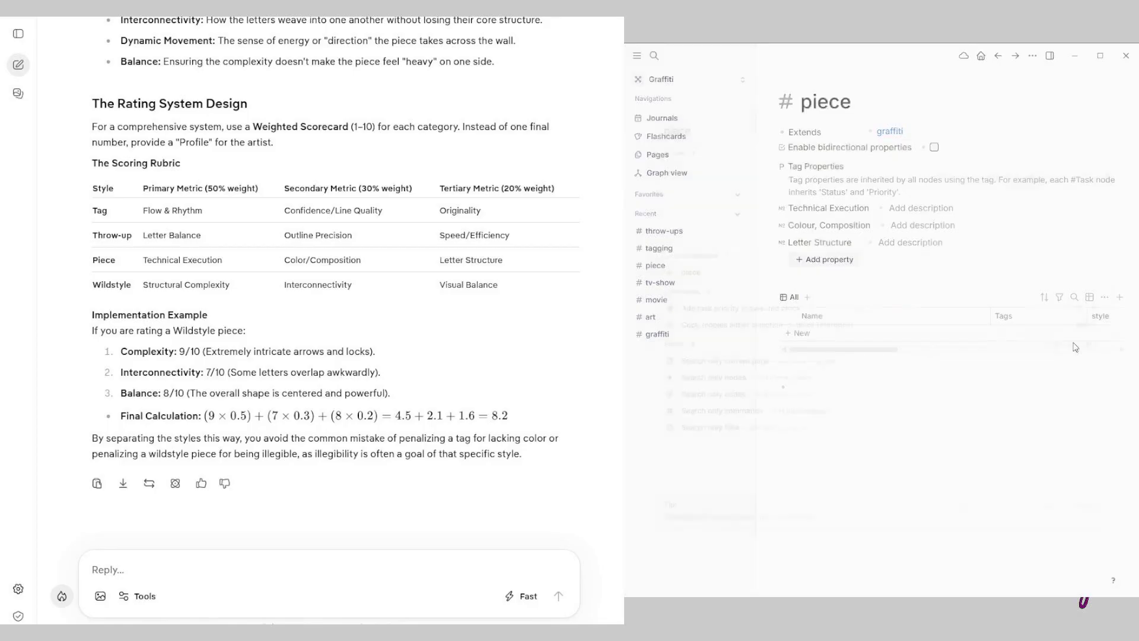
pyautogui.write('piece')
pyautogui.hotkey('ctrl', 'a')
pyautogui.press('BackSpace')
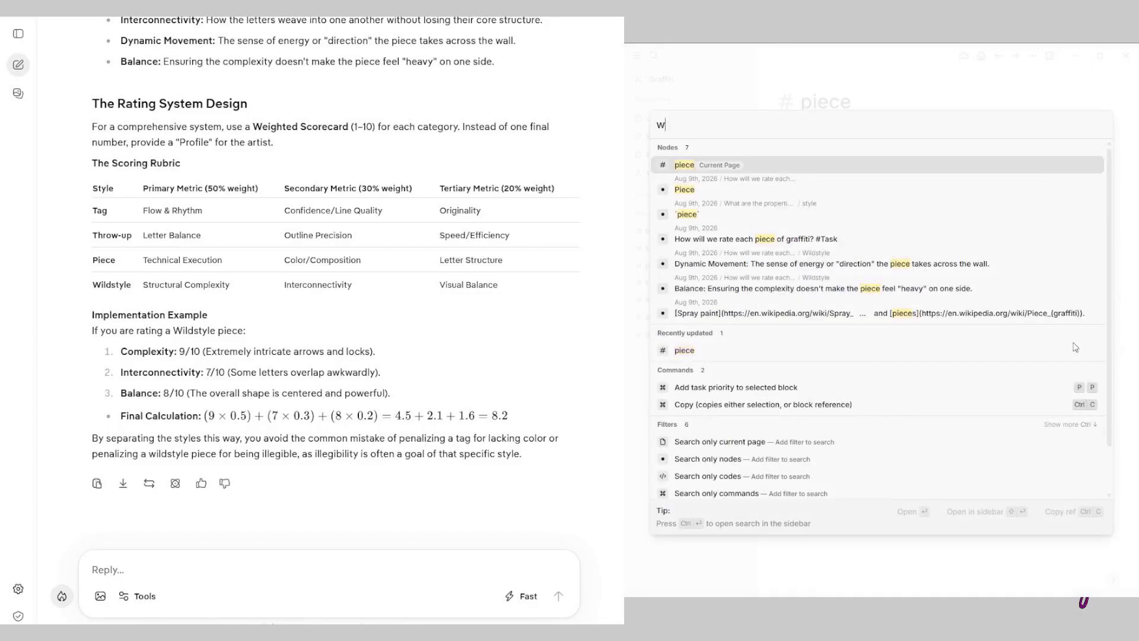
pyautogui.write('wilds')
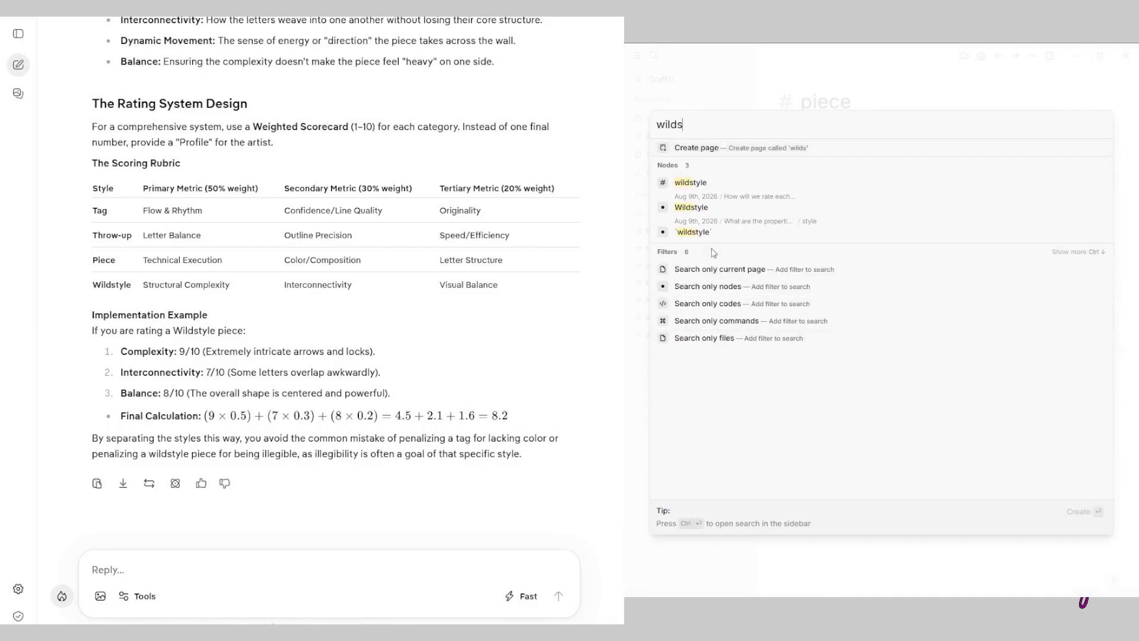
pyautogui.click(715, 201)
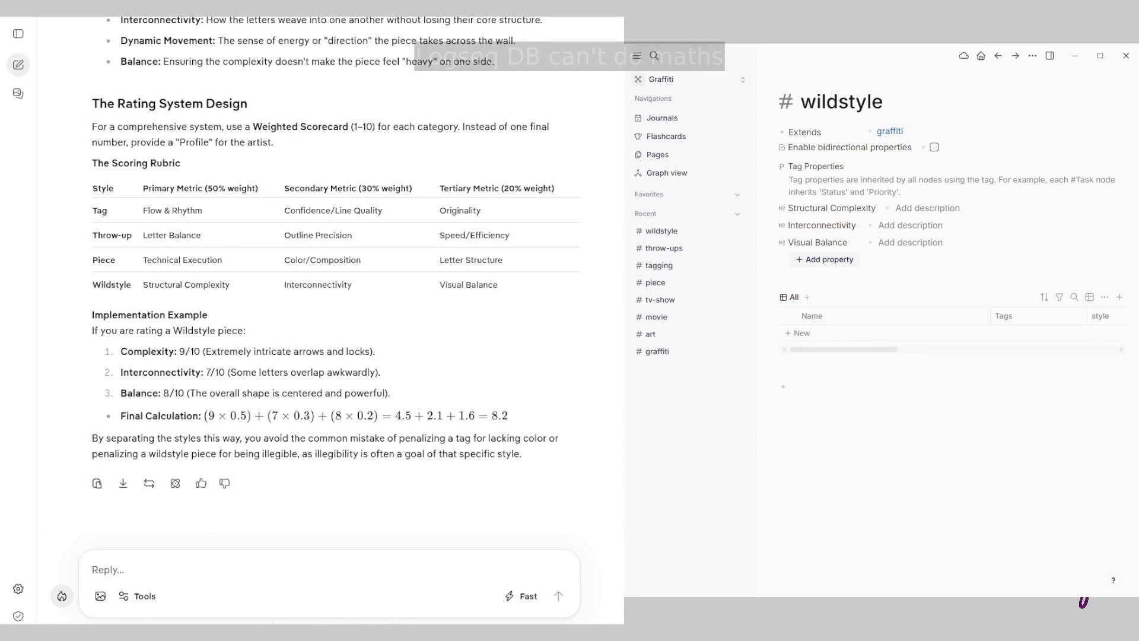
# Open the journals and review the graffiti tagging and rating tasks under Aug 9th, 2026.
pyautogui.click(661, 118)
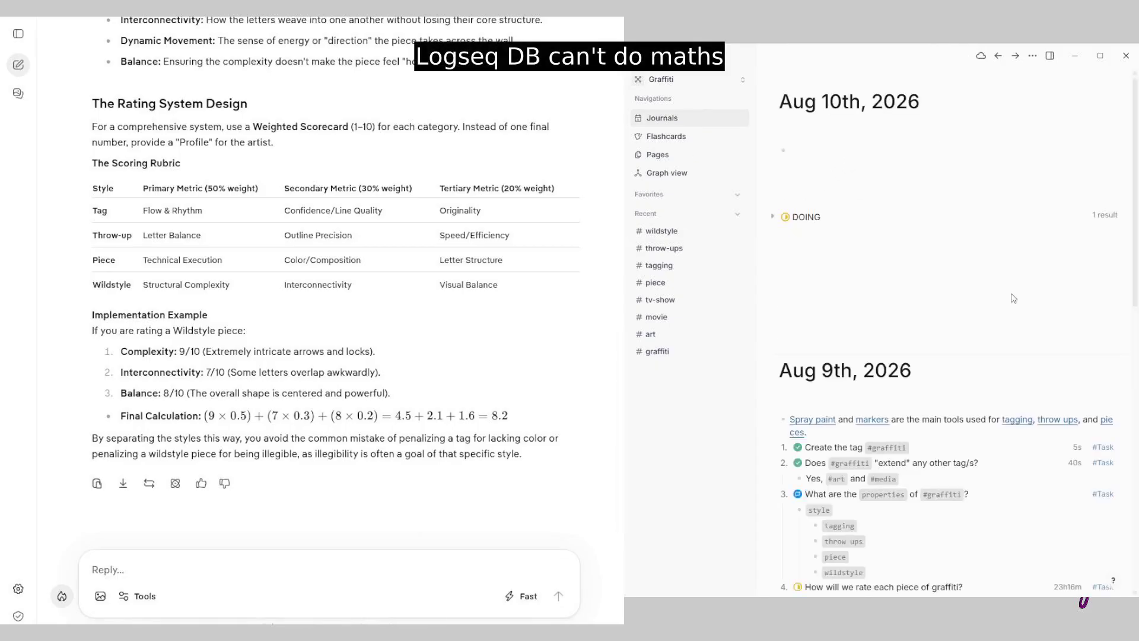
pyautogui.scroll(-5, 1015, 291)
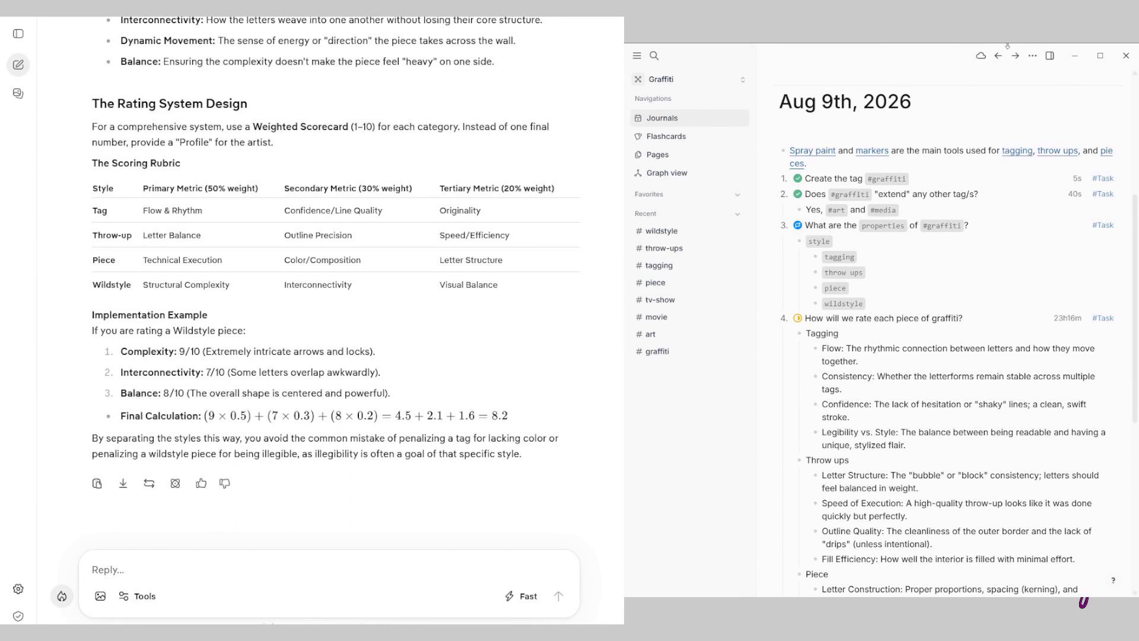
pyautogui.scroll(-10, 1068, 176)
pyautogui.scroll(10, 940, 261)
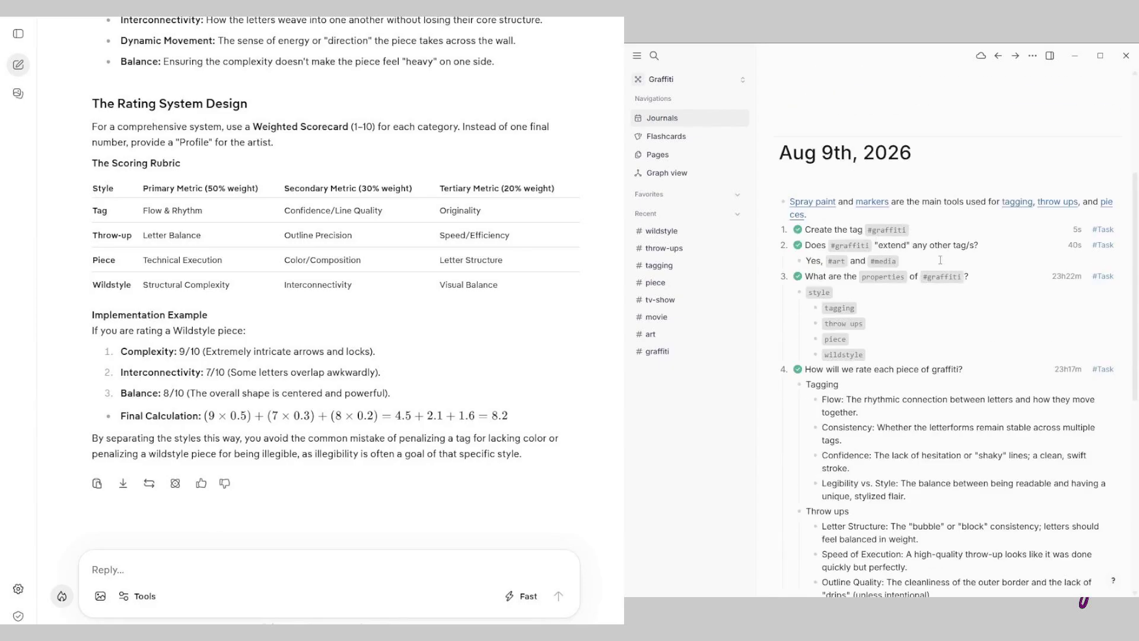
pyautogui.scroll(-1, 941, 259)
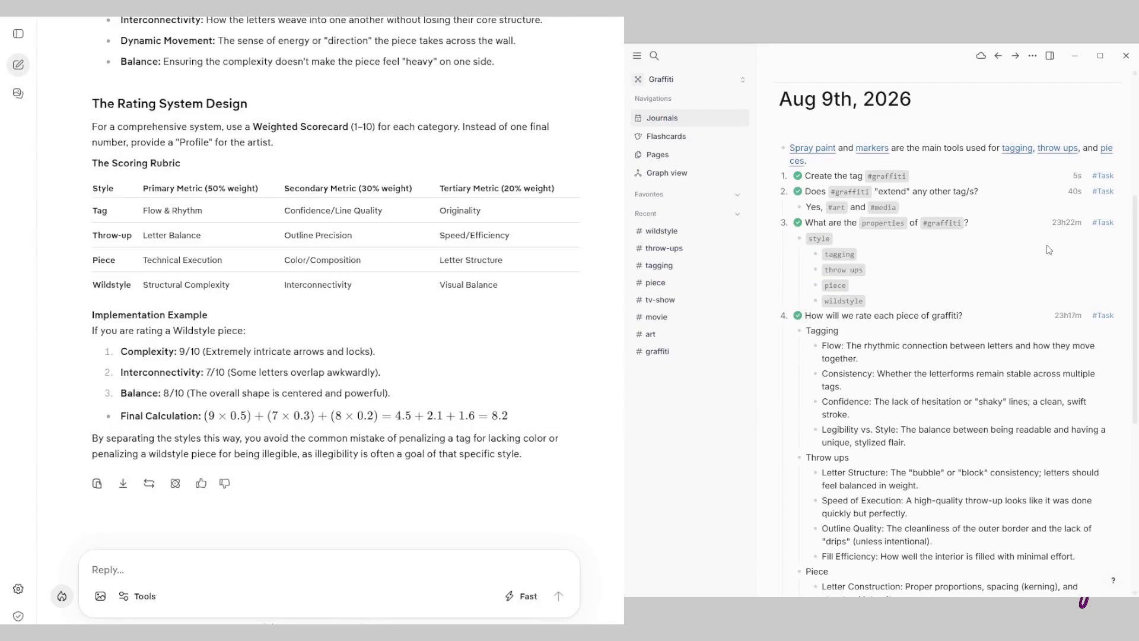
pyautogui.scroll(1, 336, 270)
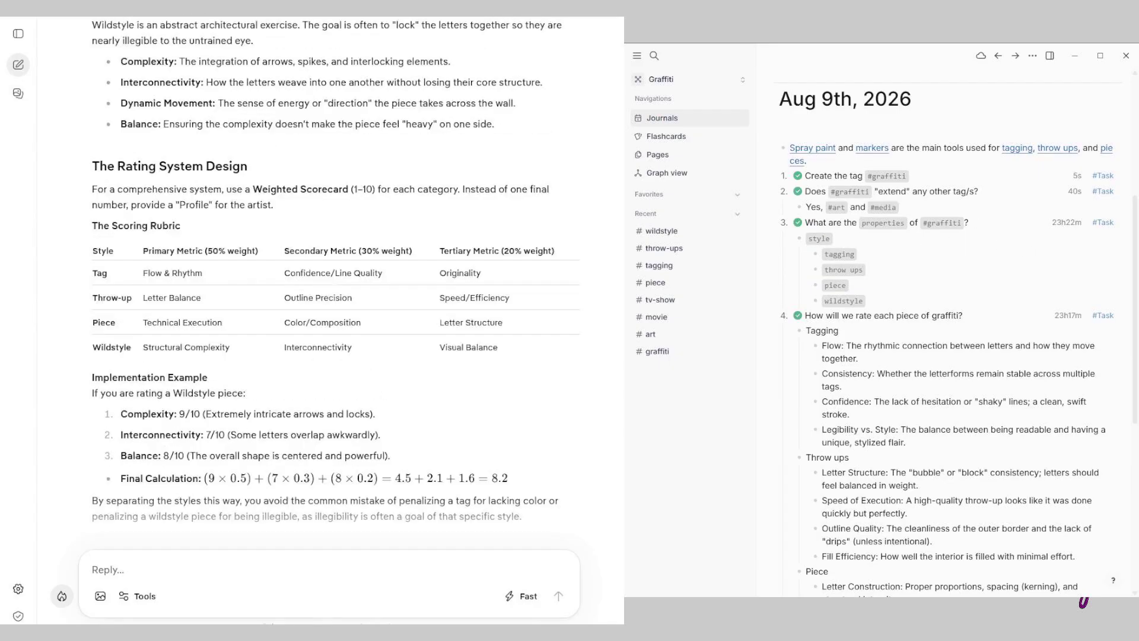
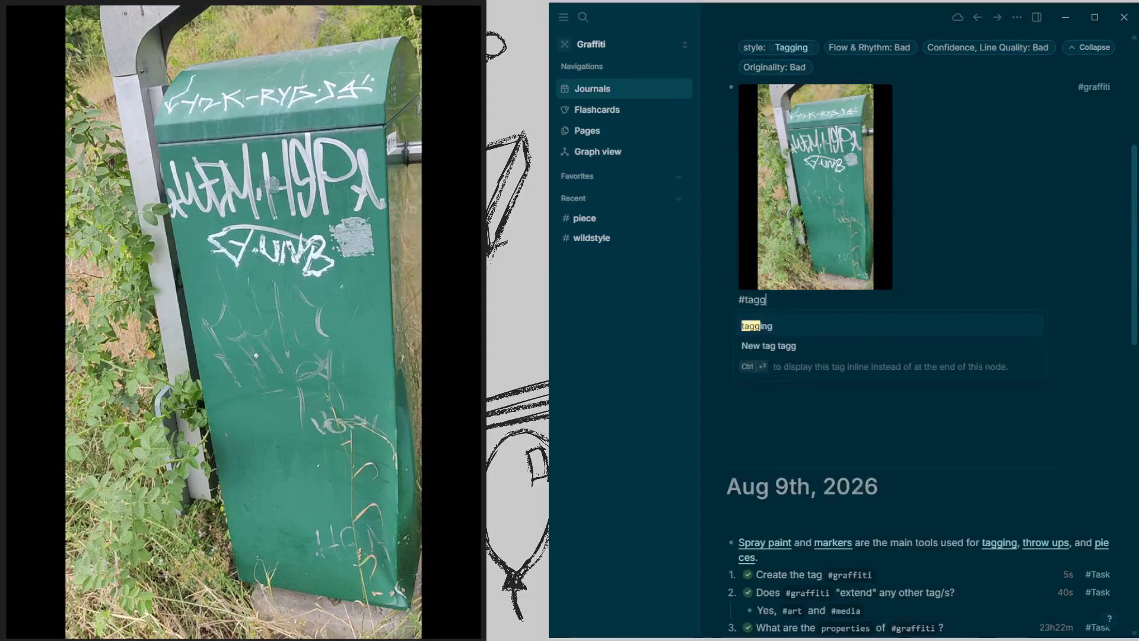
# Tag the green cabinet photo block with #tagging and examine which tag the tagging page extends and its tag properties.
pyautogui.press('Return')
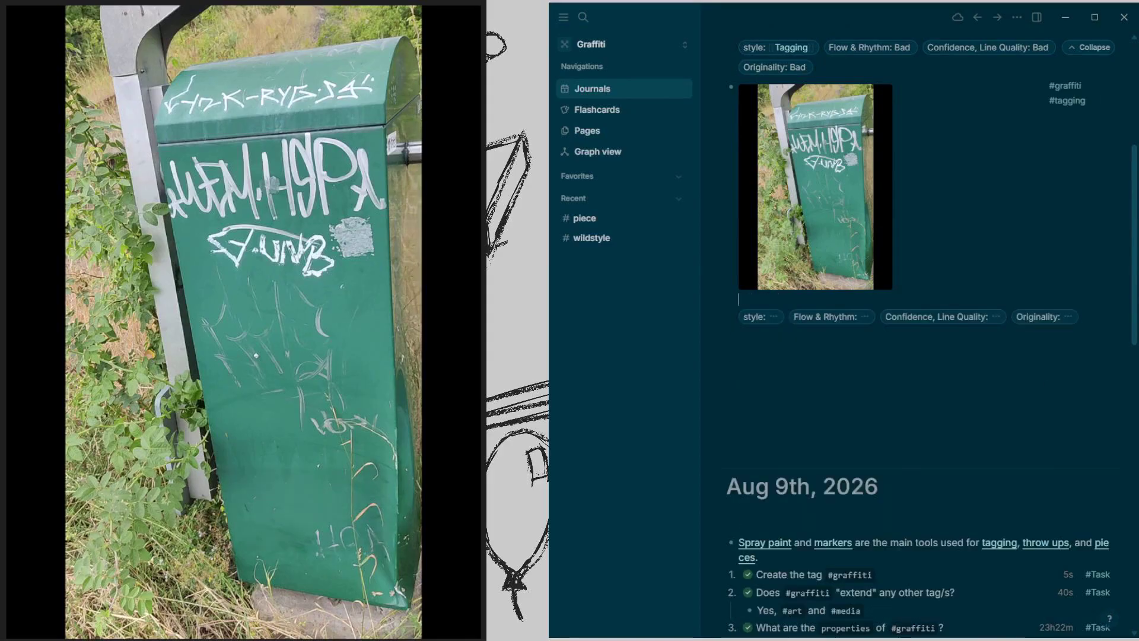
pyautogui.click(1071, 101)
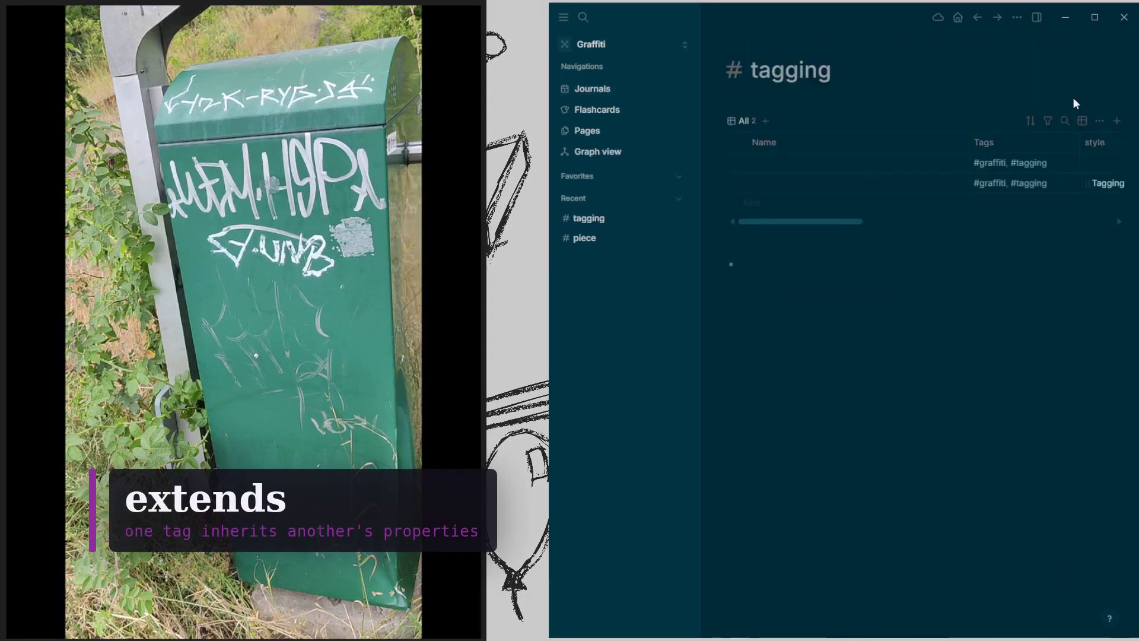
pyautogui.click(848, 69)
pyautogui.press('Escape')
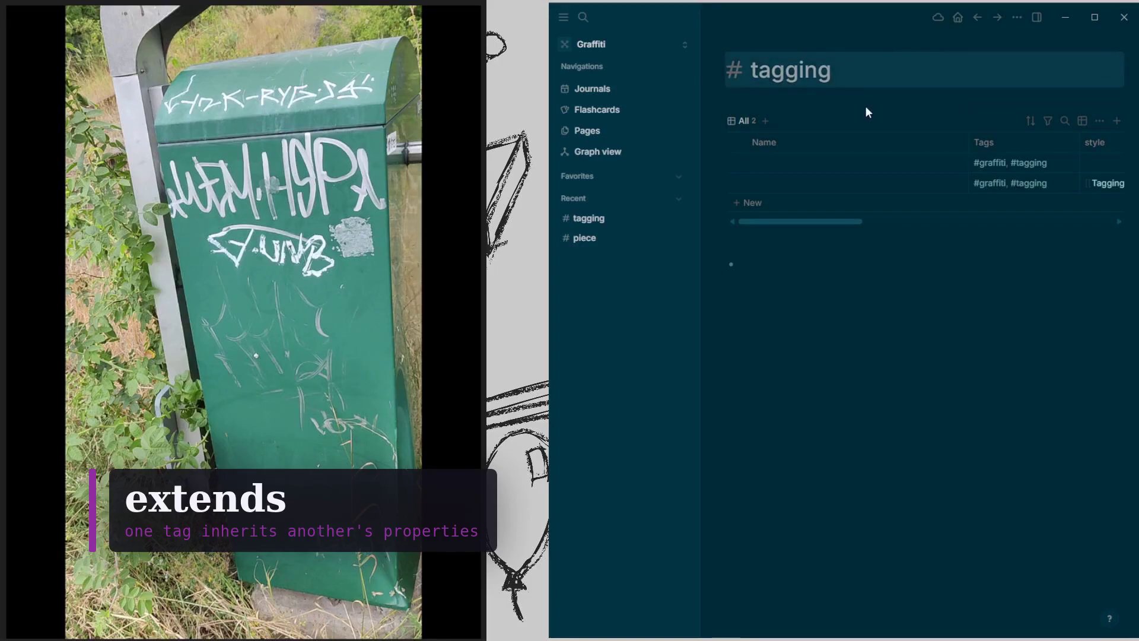
pyautogui.click(711, 73)
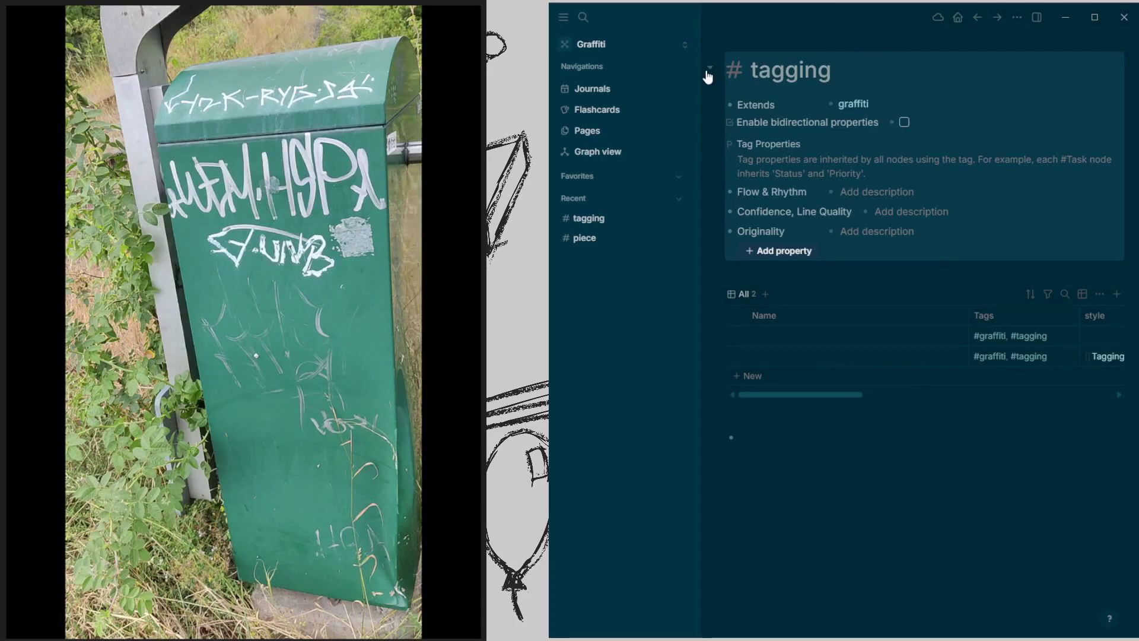
pyautogui.click(709, 74)
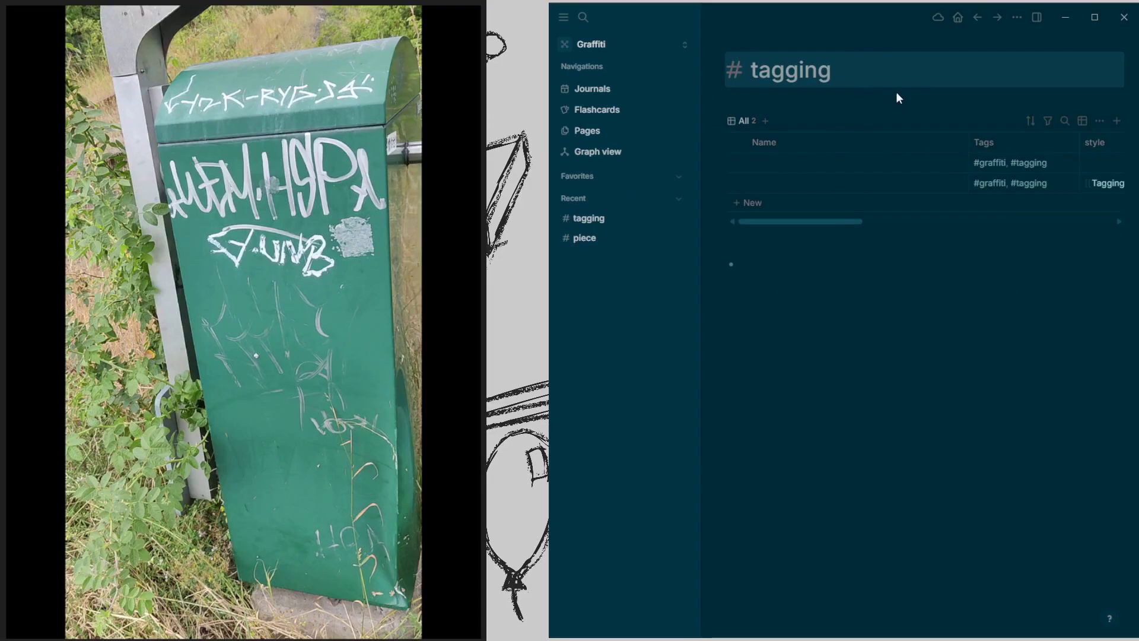
# Return to the journals and rate the green cabinet photo: Flow & Rhythm Mediocre, Confidence, Line Quality Mediocre, Originality Bad.
pyautogui.click(584, 90)
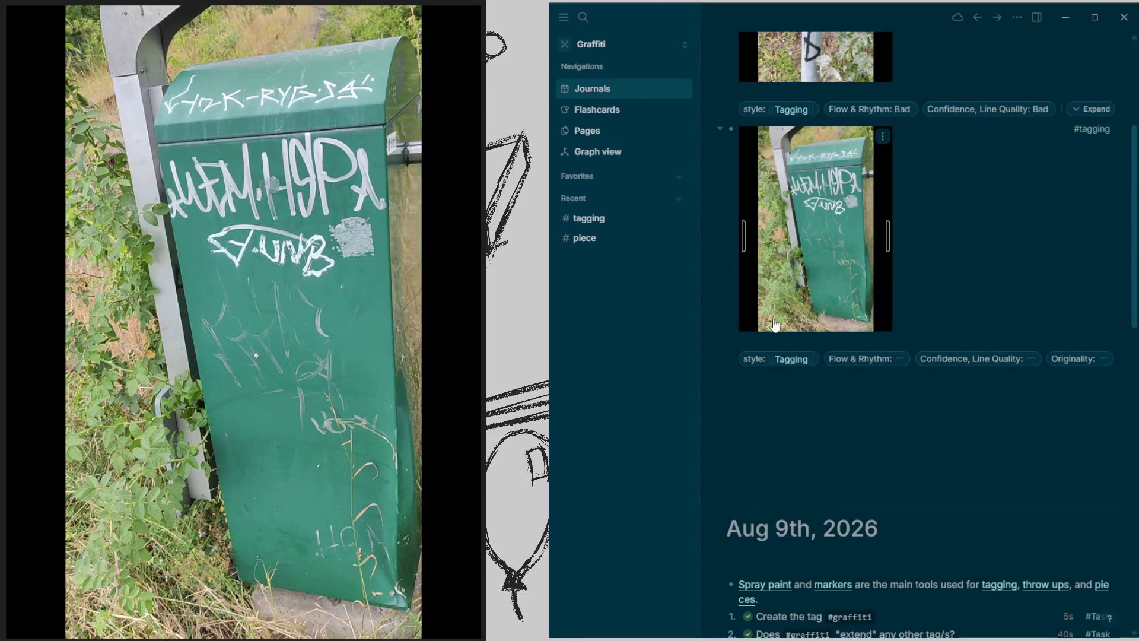
pyautogui.click(903, 360)
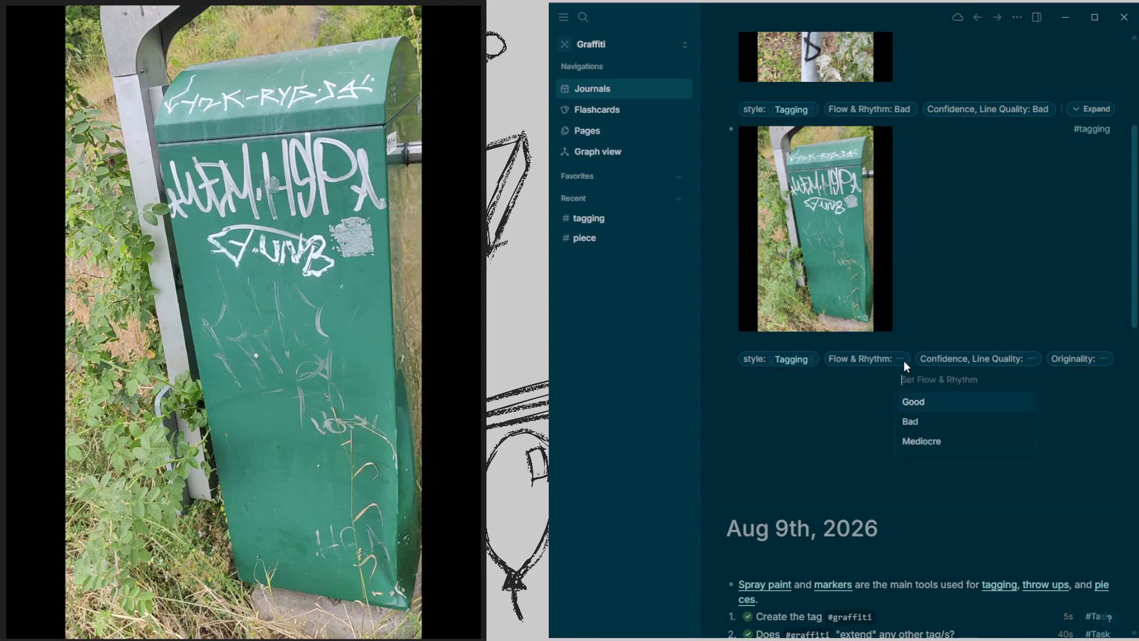
pyautogui.click(924, 454)
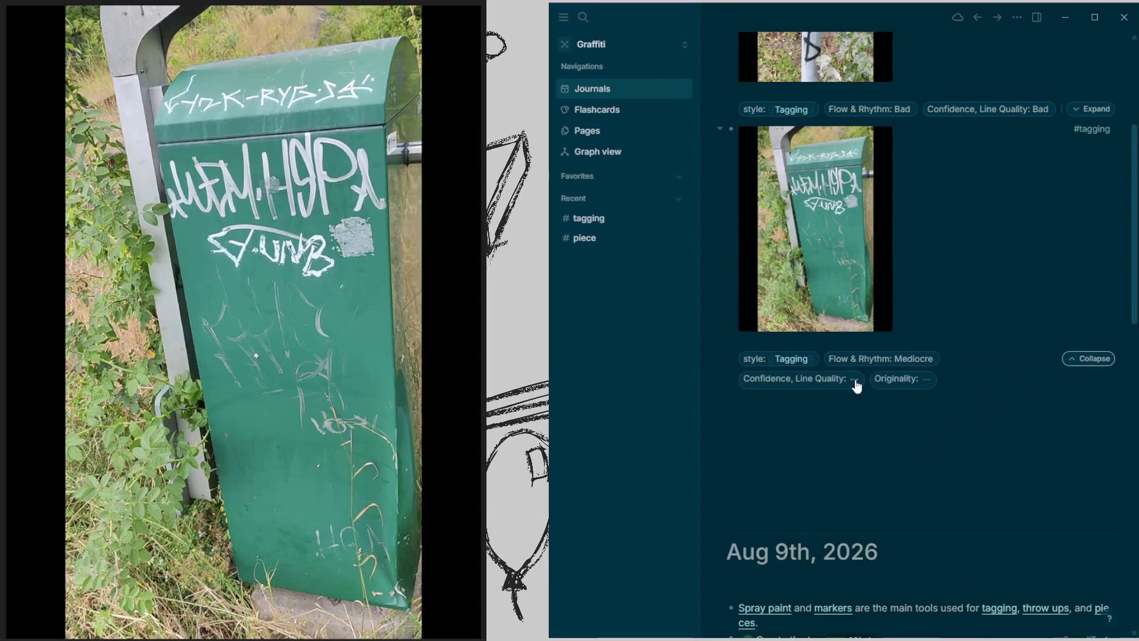
pyautogui.click(856, 381)
pyautogui.click(895, 473)
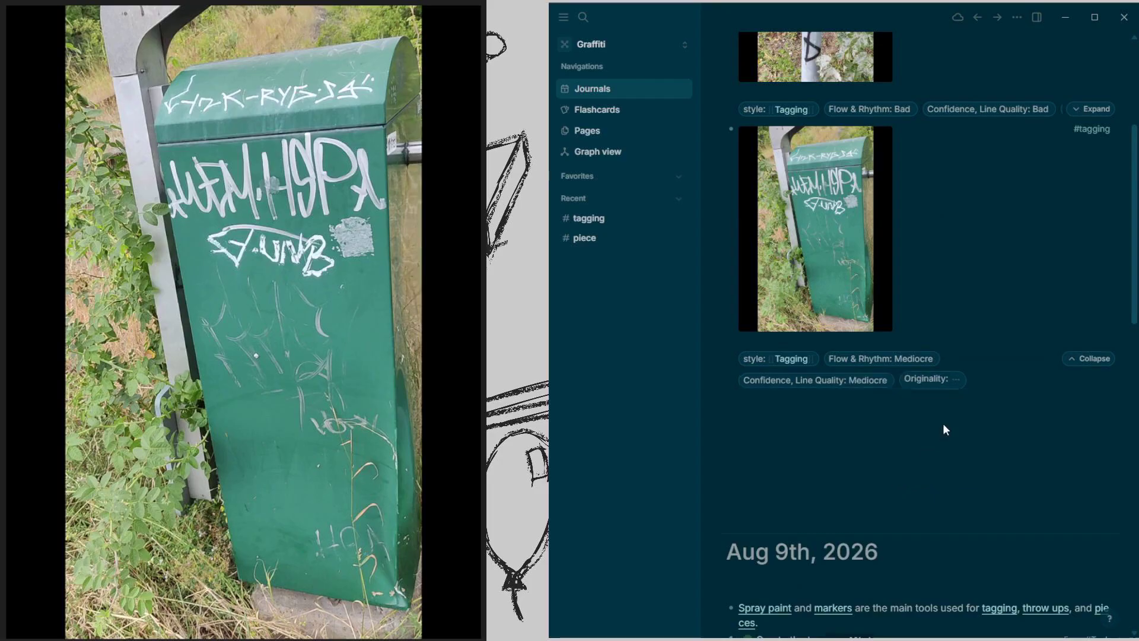
pyautogui.click(957, 379)
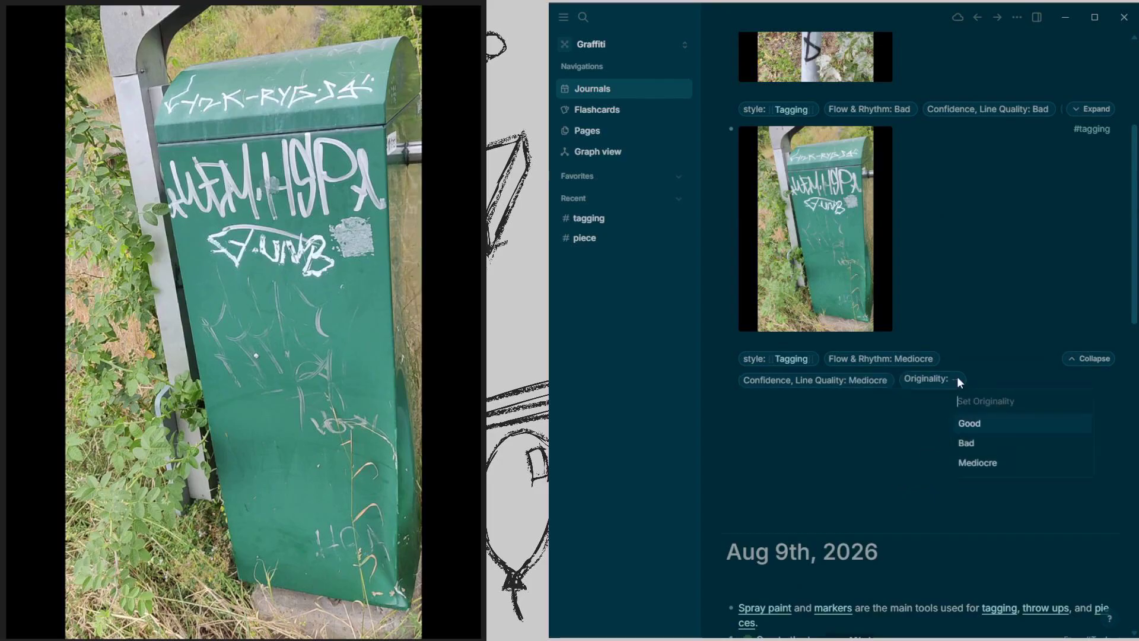
pyautogui.click(974, 450)
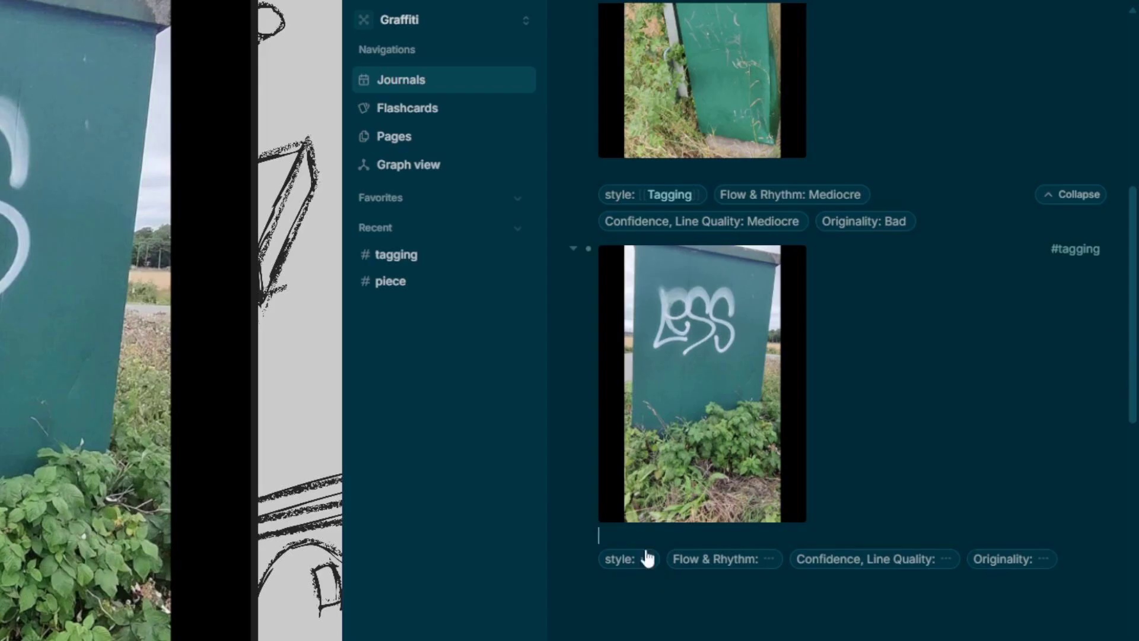
# Rate the LESS photo block: style Tagging, Flow & Rhythm Good, Confidence, Line Quality Mediocre, Originality Mediocre.
pyautogui.click(647, 562)
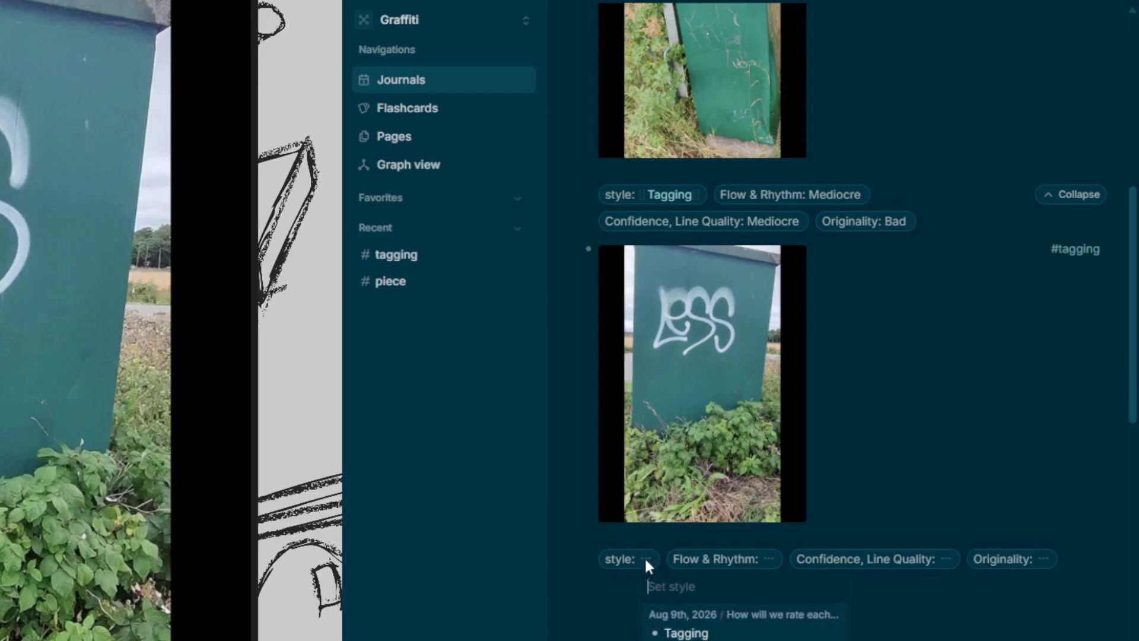
pyautogui.click(657, 595)
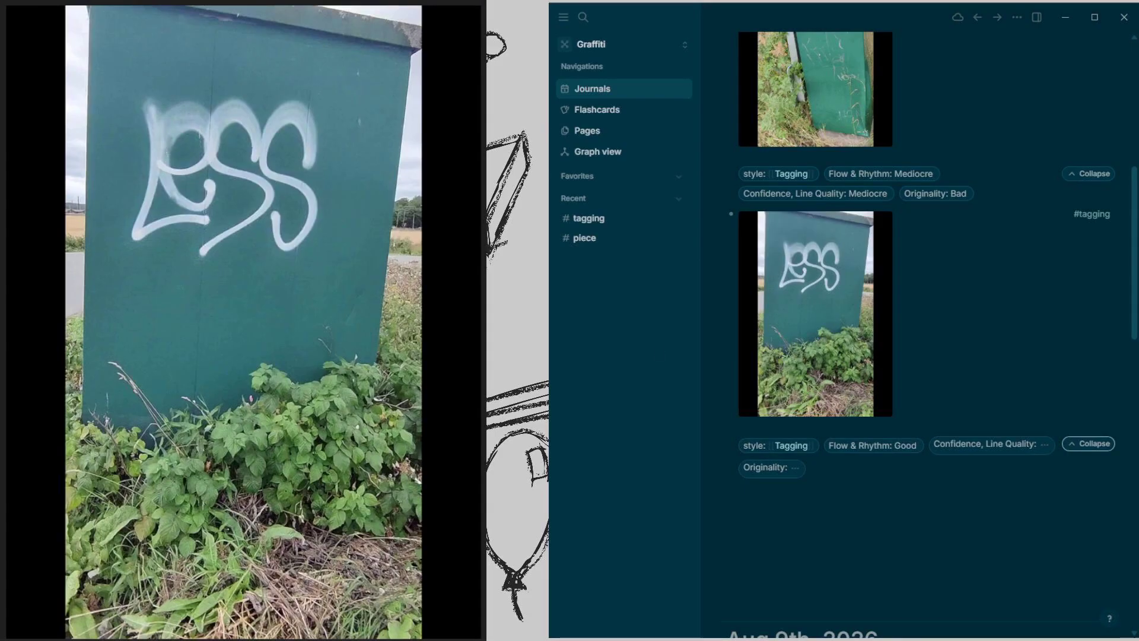
pyautogui.click(1044, 445)
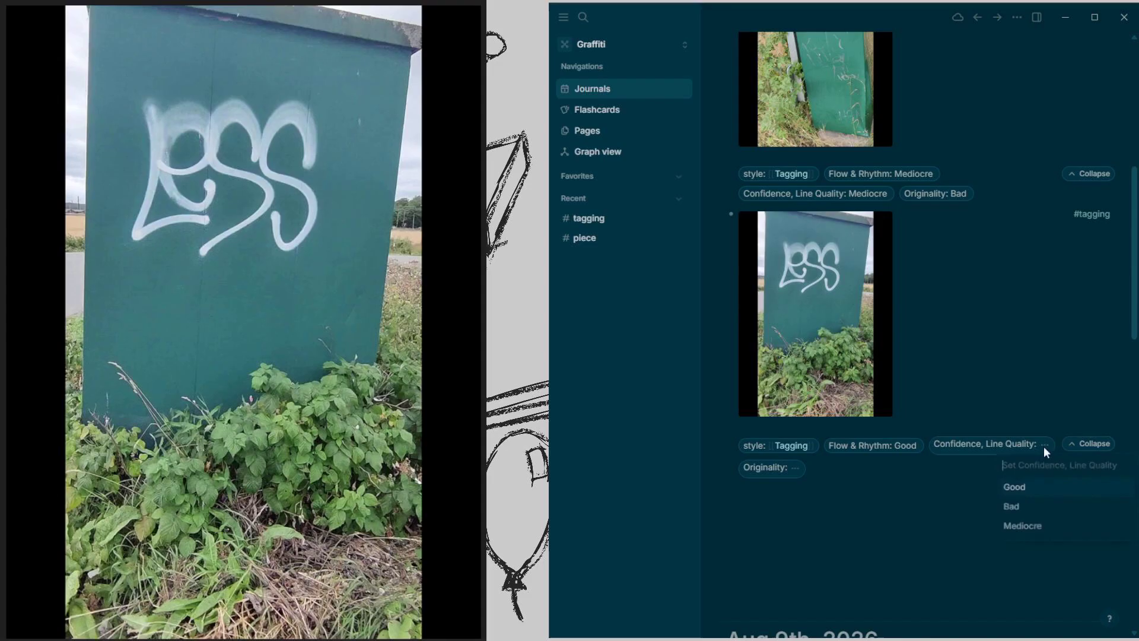
pyautogui.click(1021, 528)
pyautogui.click(953, 464)
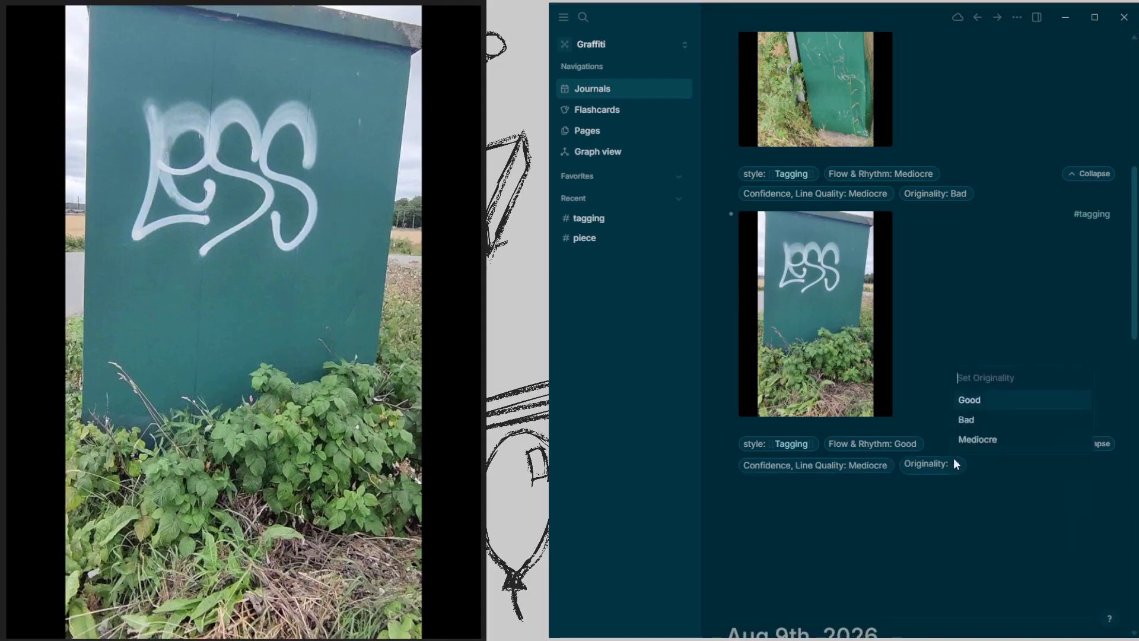
pyautogui.click(1001, 442)
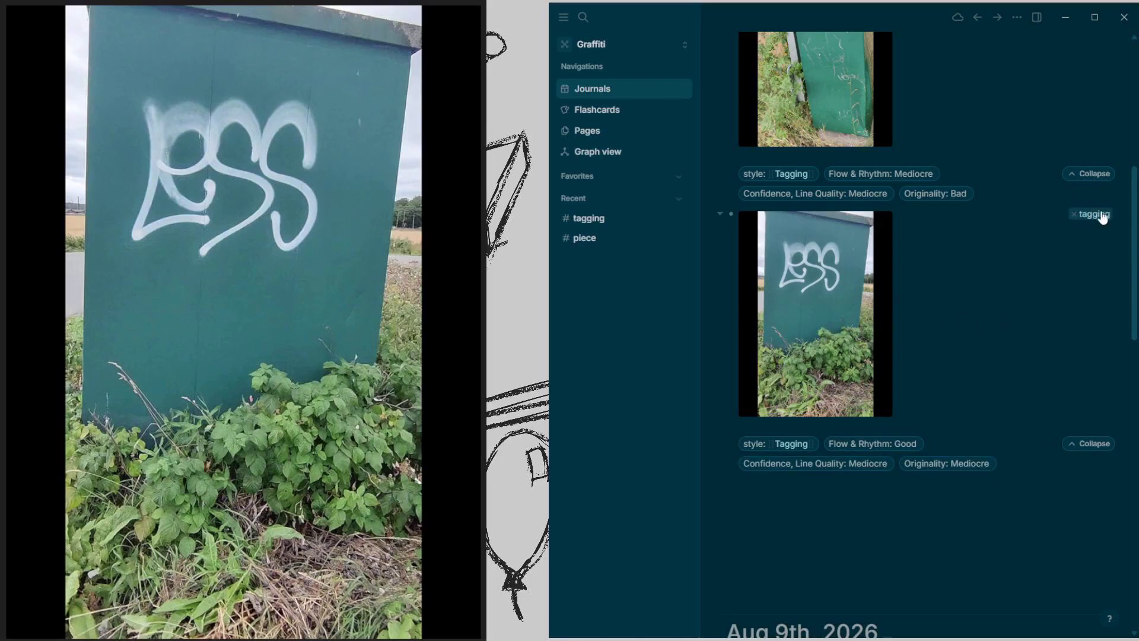
# Title the first photo block of Aug 10th, 2026 "Graffiti tag bad example" and check its entry in the tagging tag's table.
pyautogui.write('Graffiti')
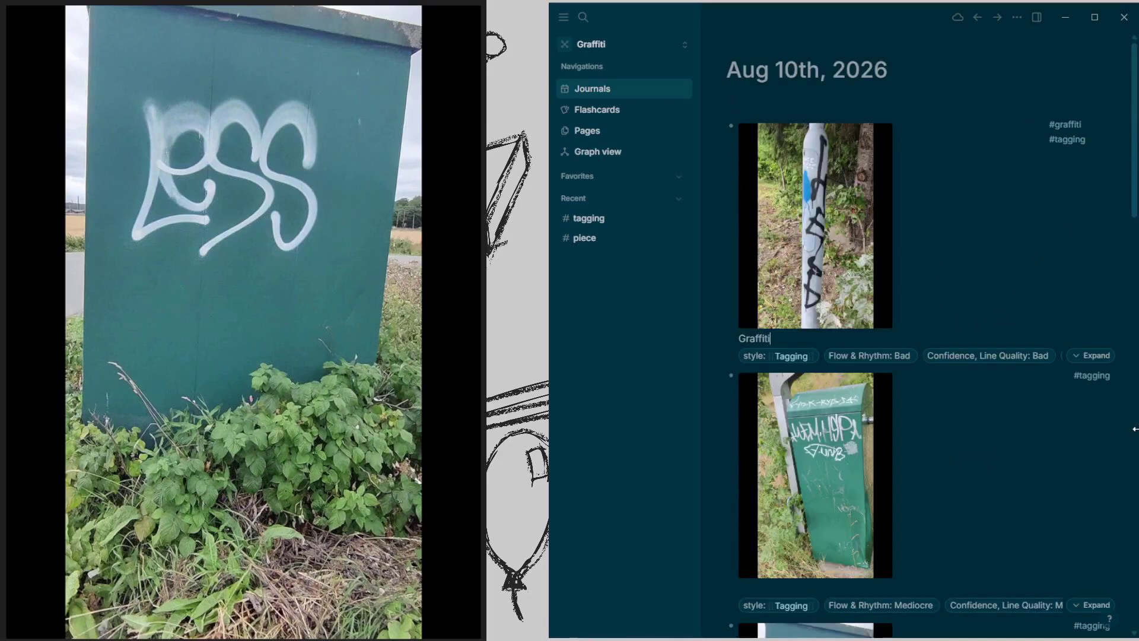
pyautogui.write(' tag bad example')
pyautogui.press('Escape')
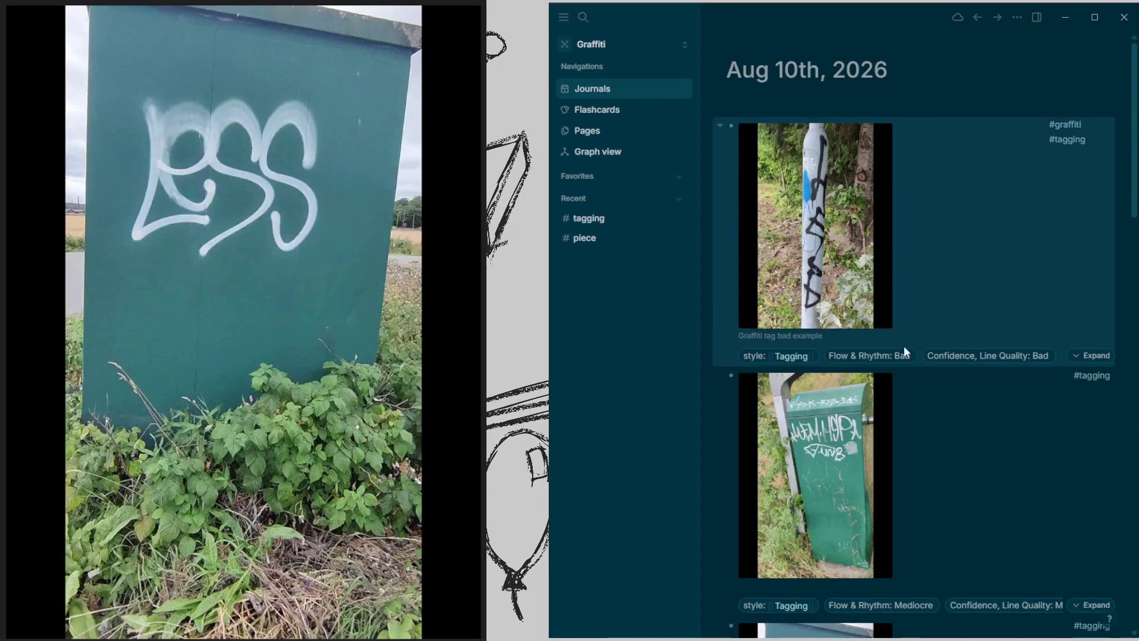
pyautogui.click(1068, 140)
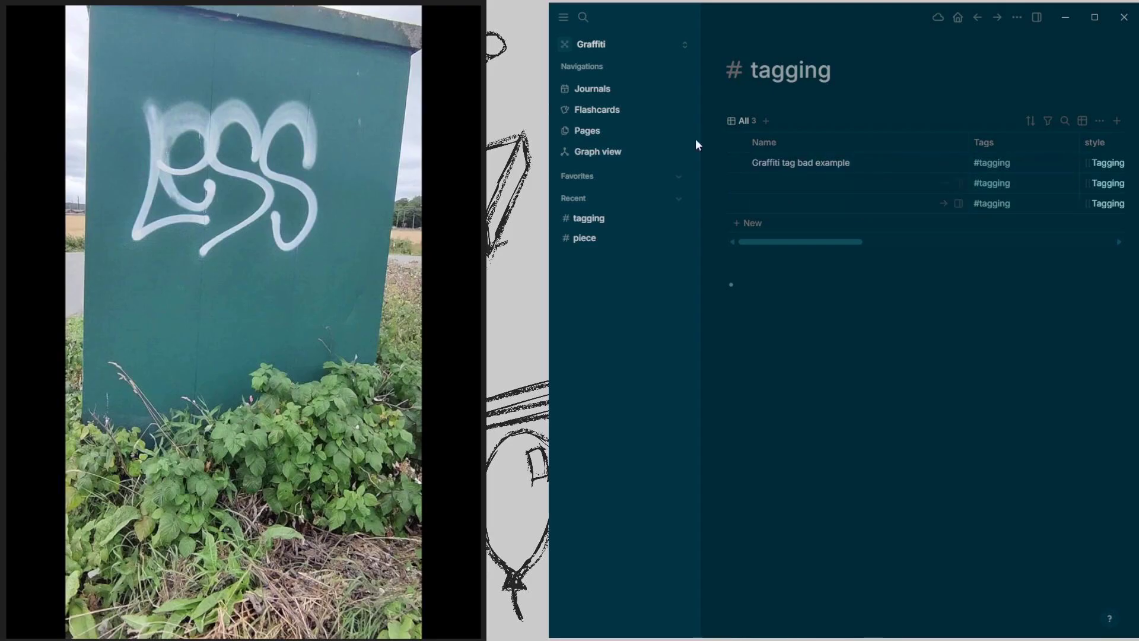
pyautogui.click(635, 89)
# Rename the orange mural photo block "Decent piece graffiti example" and tag it with #piece.
pyautogui.scroll(-5, 872, 297)
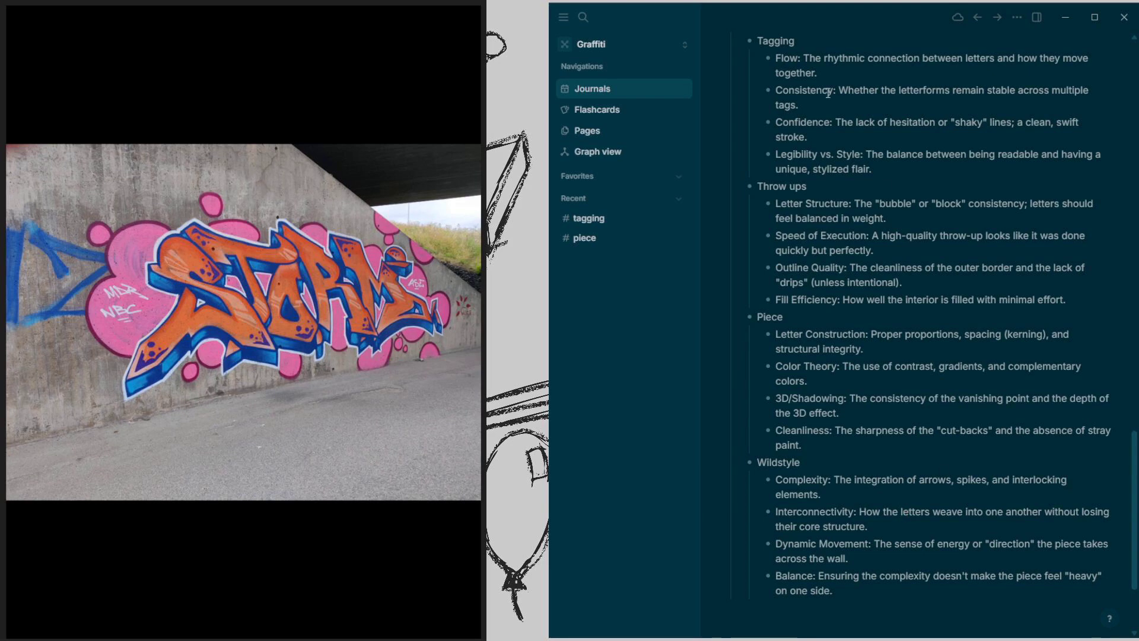
pyautogui.scroll(10, 890, 286)
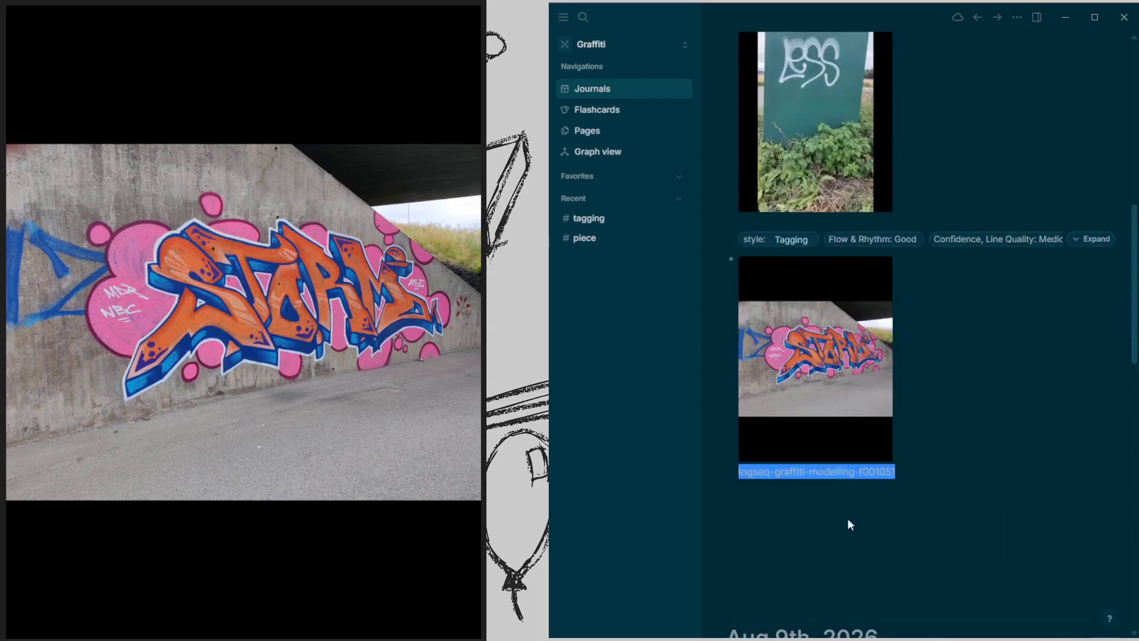
pyautogui.write('Decent piece graffiti ')
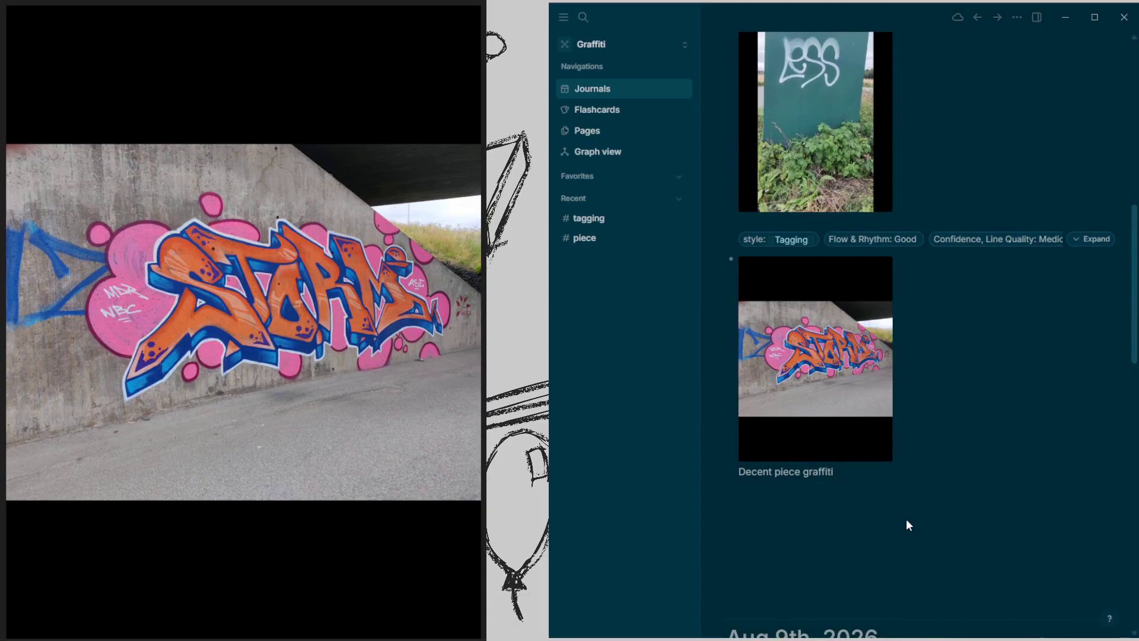
pyautogui.write('example #piece')
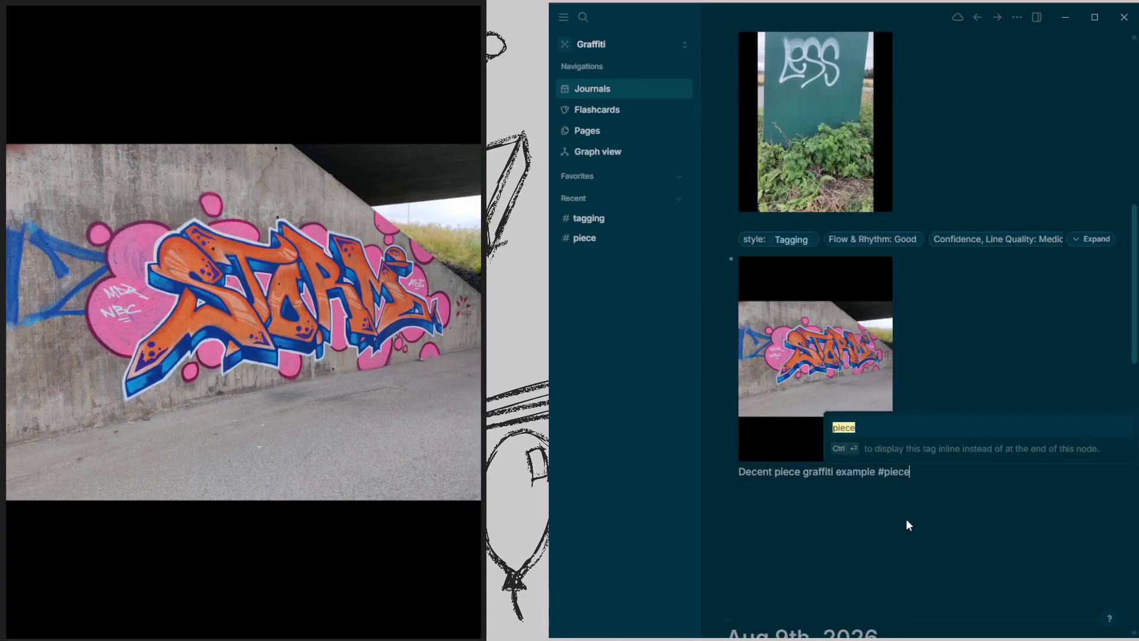
pyautogui.press('Return')
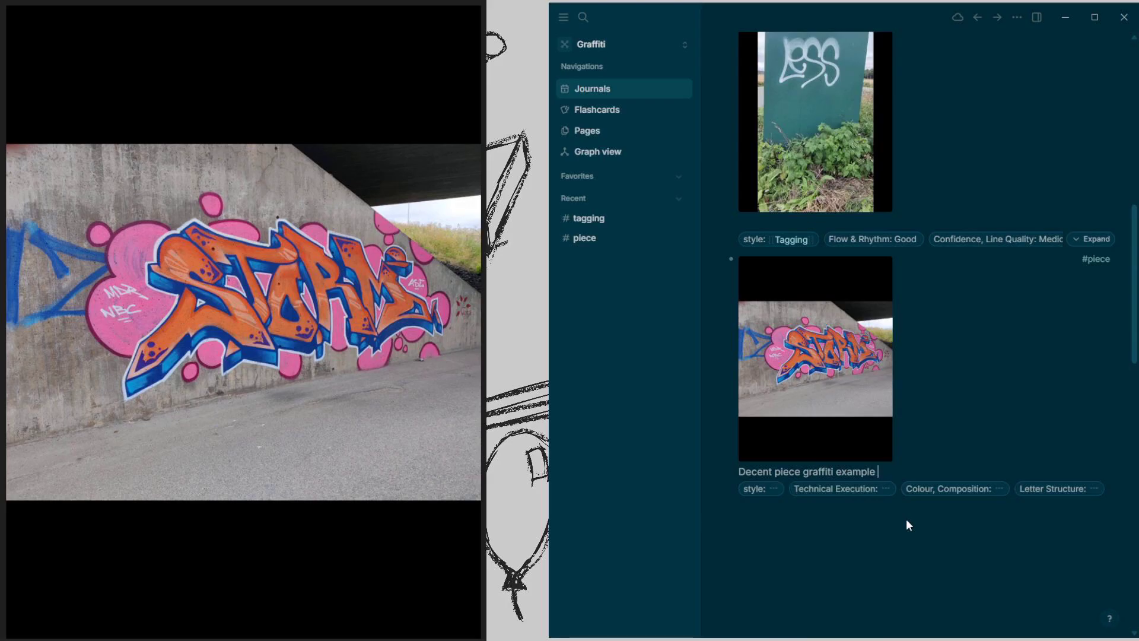
# Set the mural block's style to Piece and rate Technical Execution, Colour, Composition and Letter Structure as Good.
pyautogui.click(773, 490)
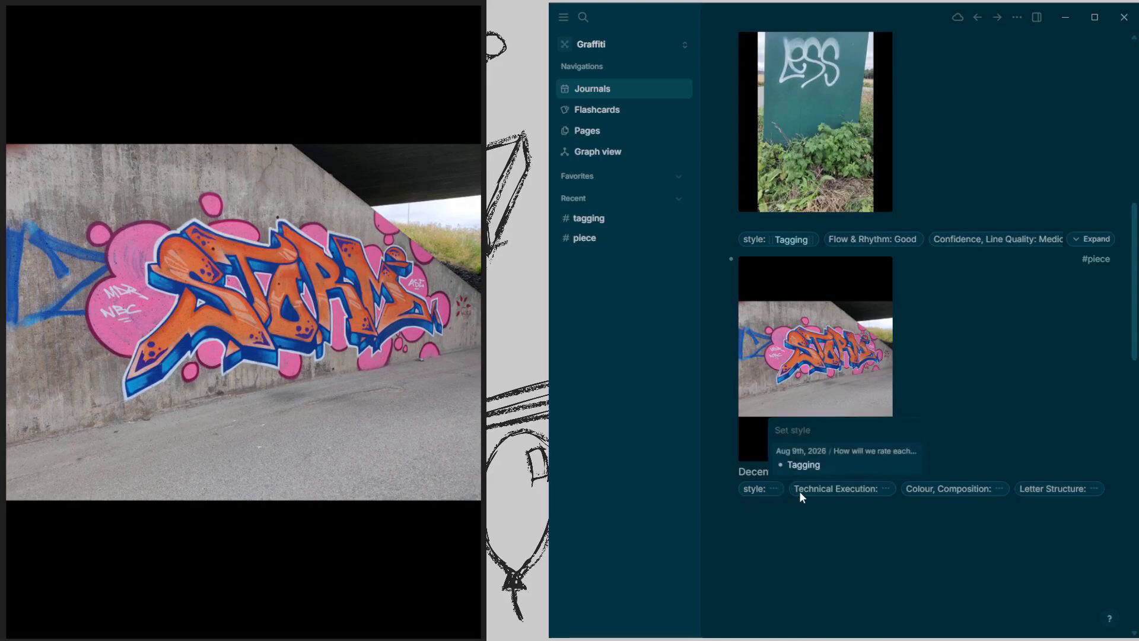
pyautogui.write('Piece')
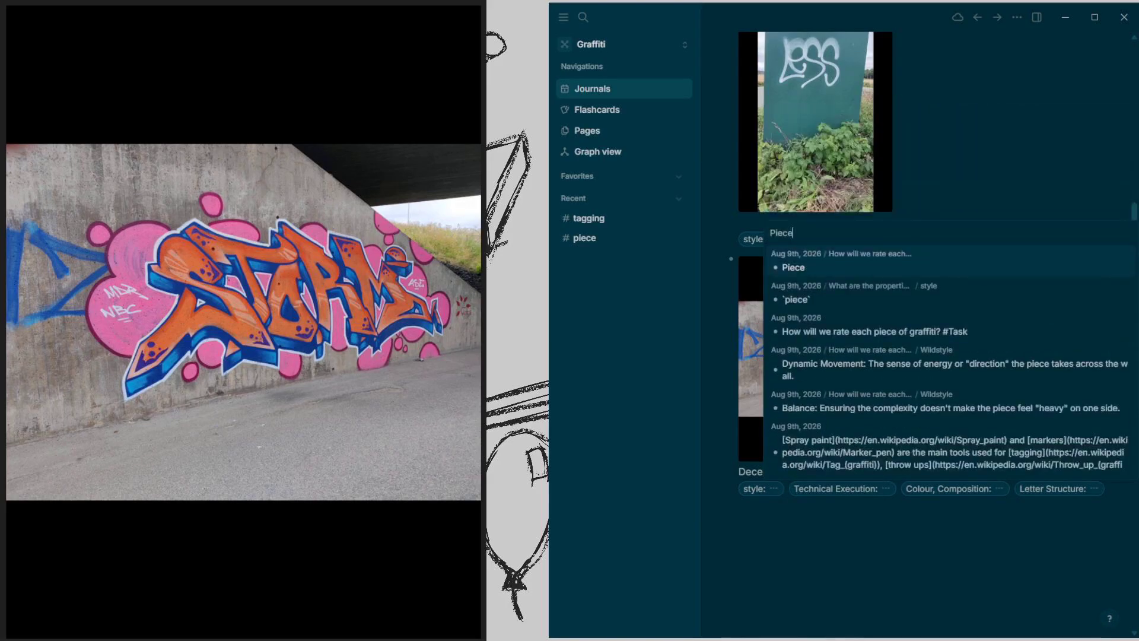
pyautogui.click(812, 273)
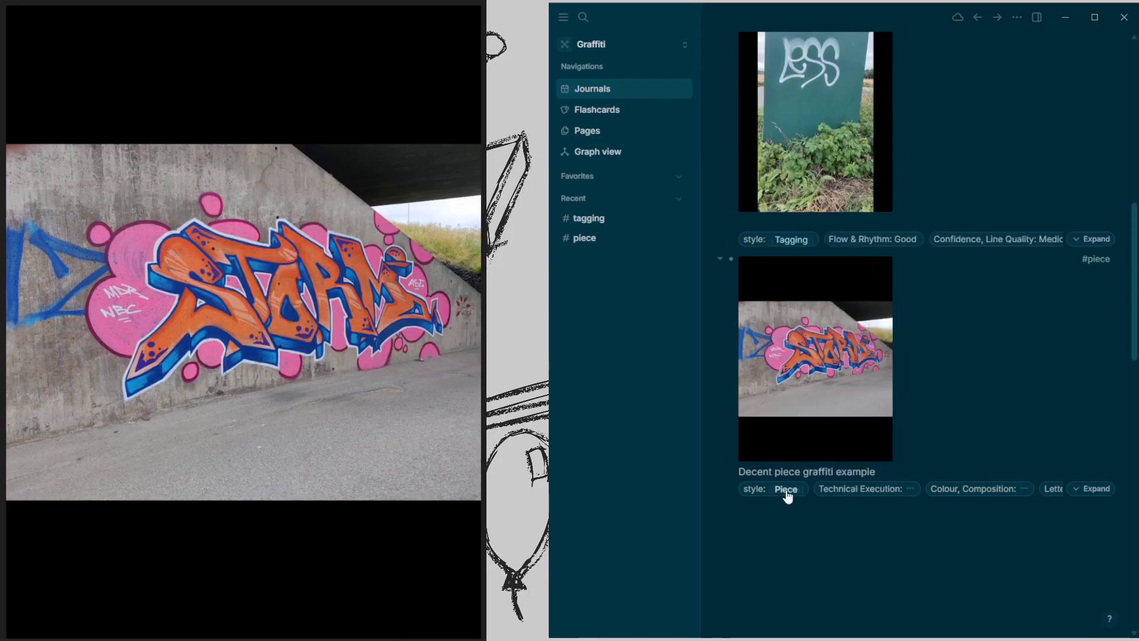
pyautogui.moveTo(787, 496)
pyautogui.scroll(-2, 950, 381)
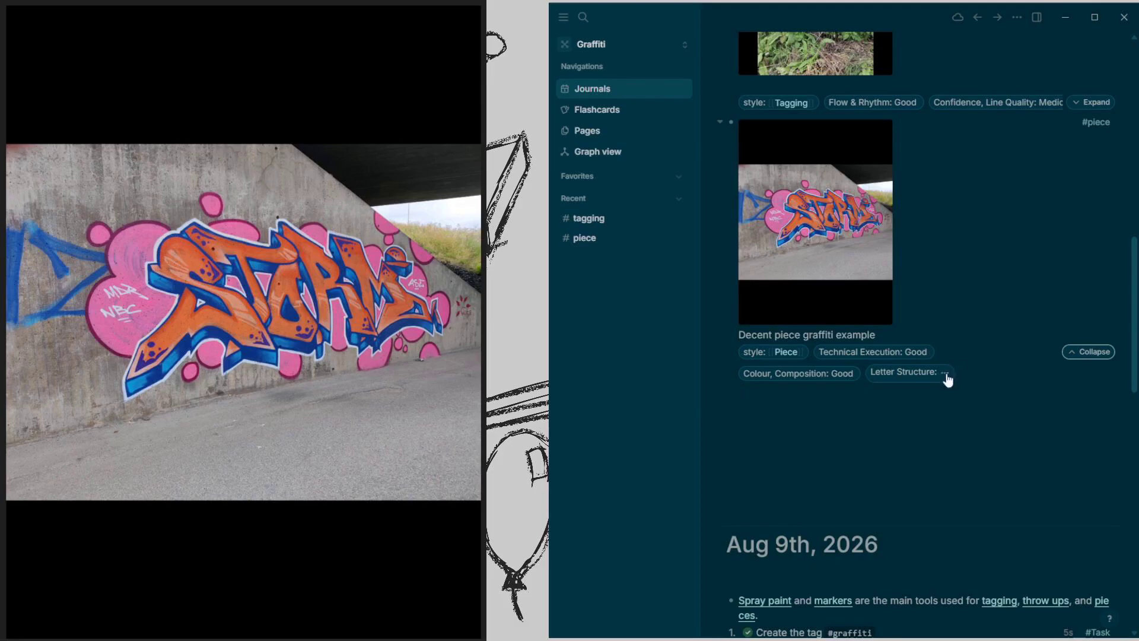
pyautogui.click(945, 373)
pyautogui.click(963, 418)
pyautogui.click(771, 395)
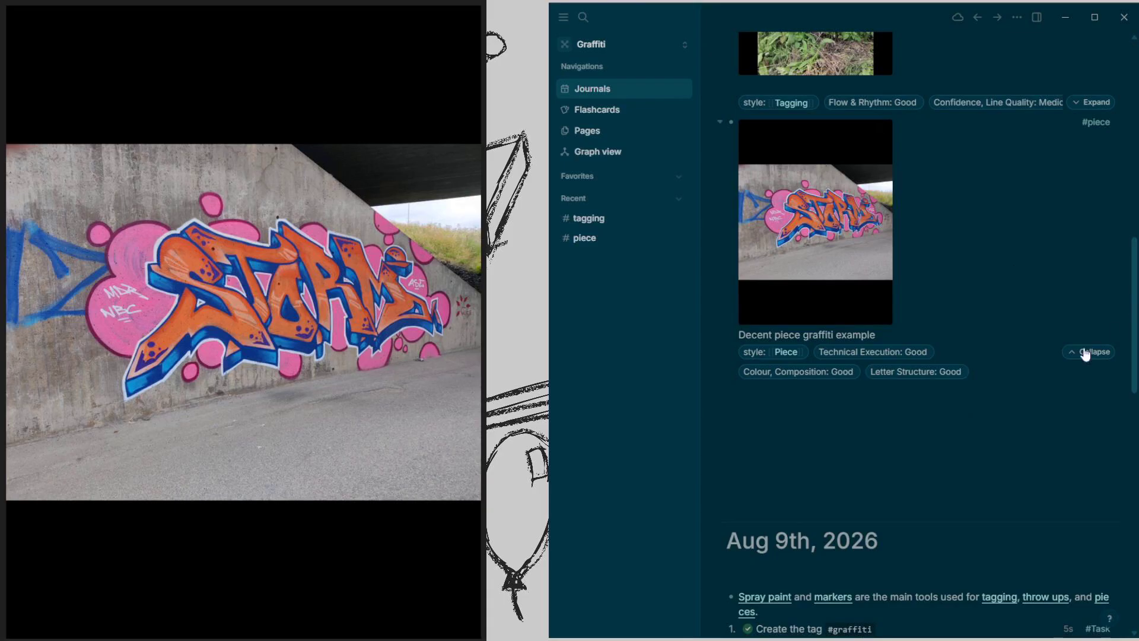
# Paste the orange KRISPY graffiti photo into a new block below the piece example.
pyautogui.scroll(-2, 1086, 355)
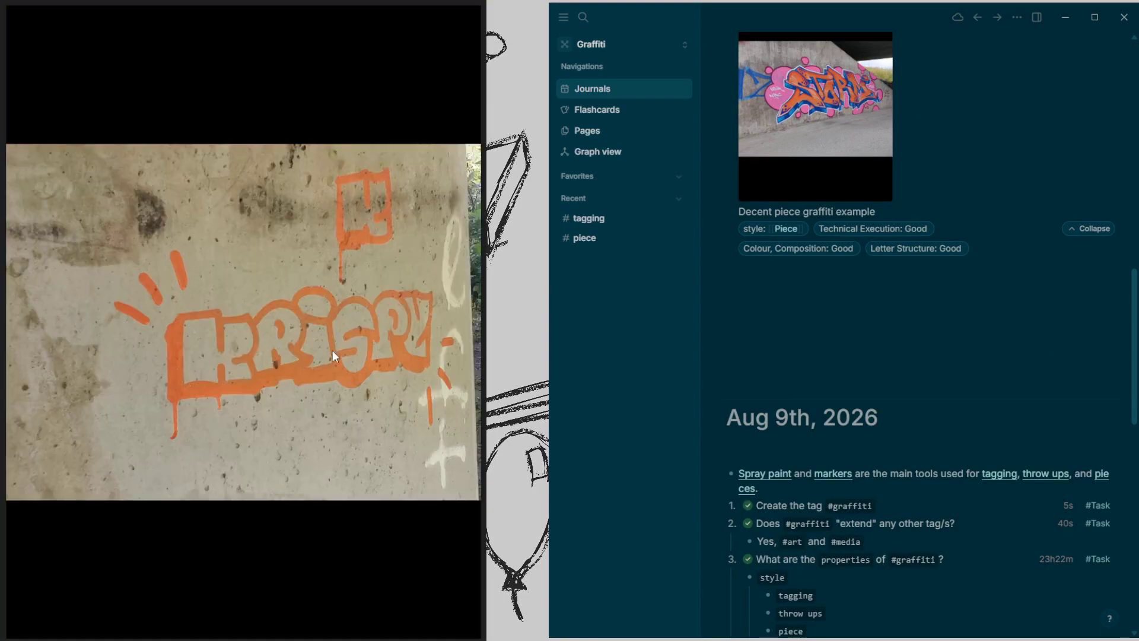
pyautogui.scroll(-1, 919, 333)
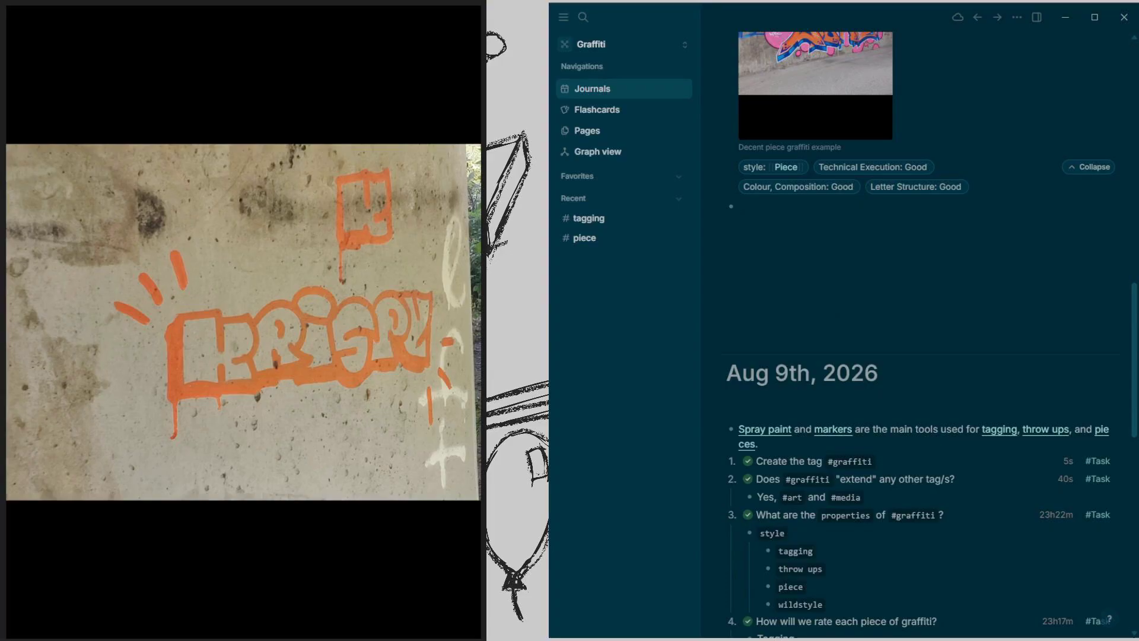
pyautogui.hotkey('ctrl', 'v')
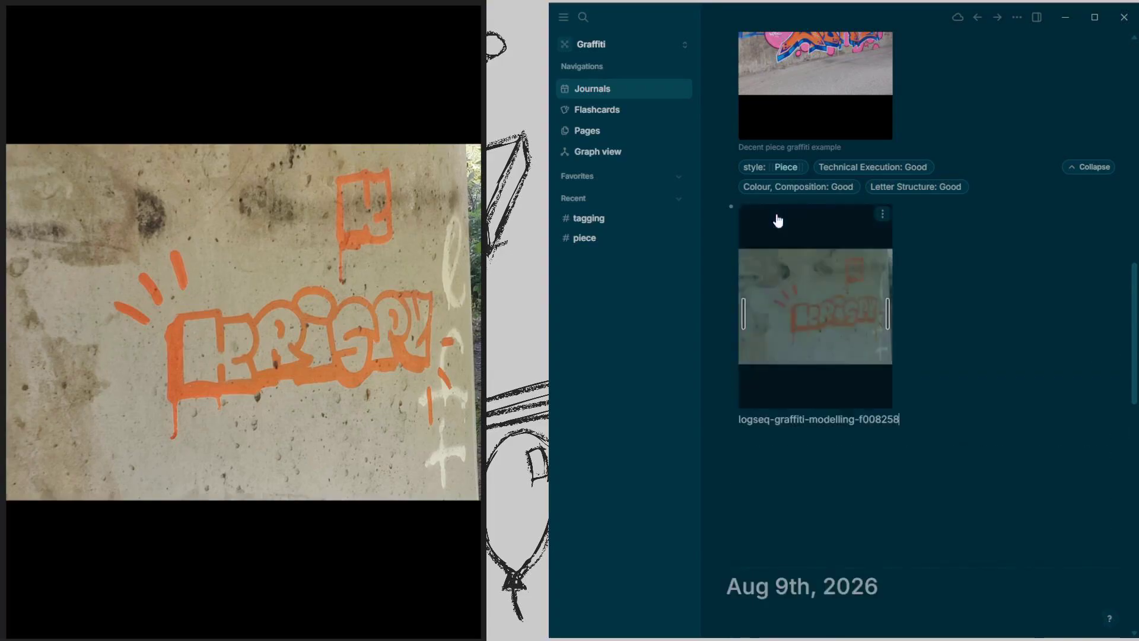
# Rename the orange KRISPY photo block "Throw up graffiti example" and tag it with #throw-ups.
pyautogui.tripleClick(809, 419)
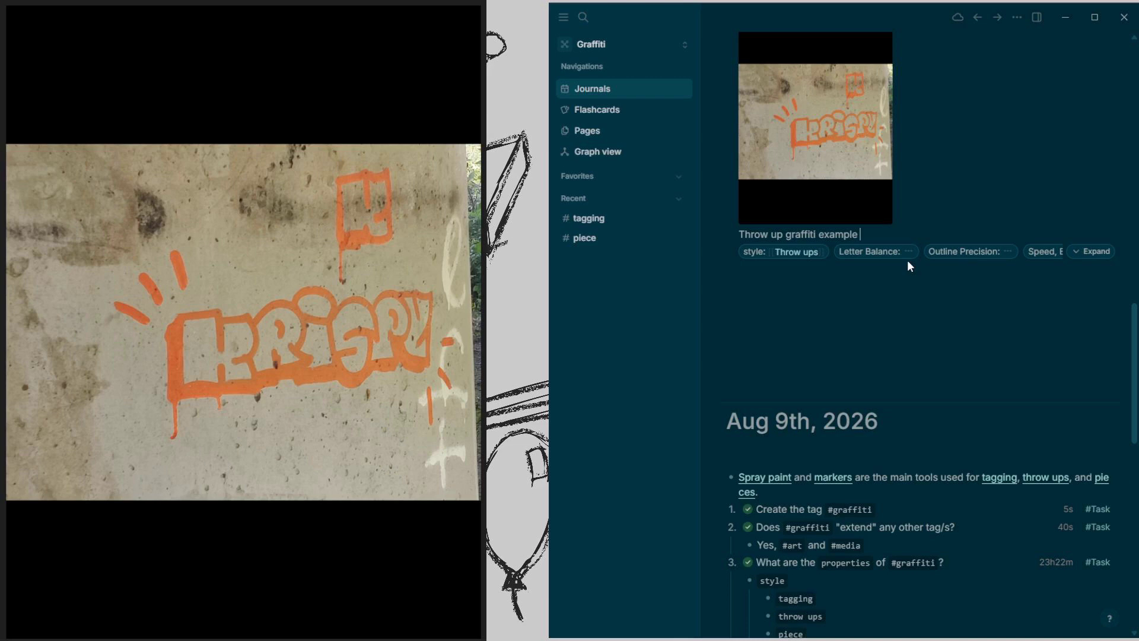
# Rate the throw-up block's Letter Balance as Good, and its Outline Precision and Speed, Efficiency as Mediocre.
pyautogui.click(1020, 335)
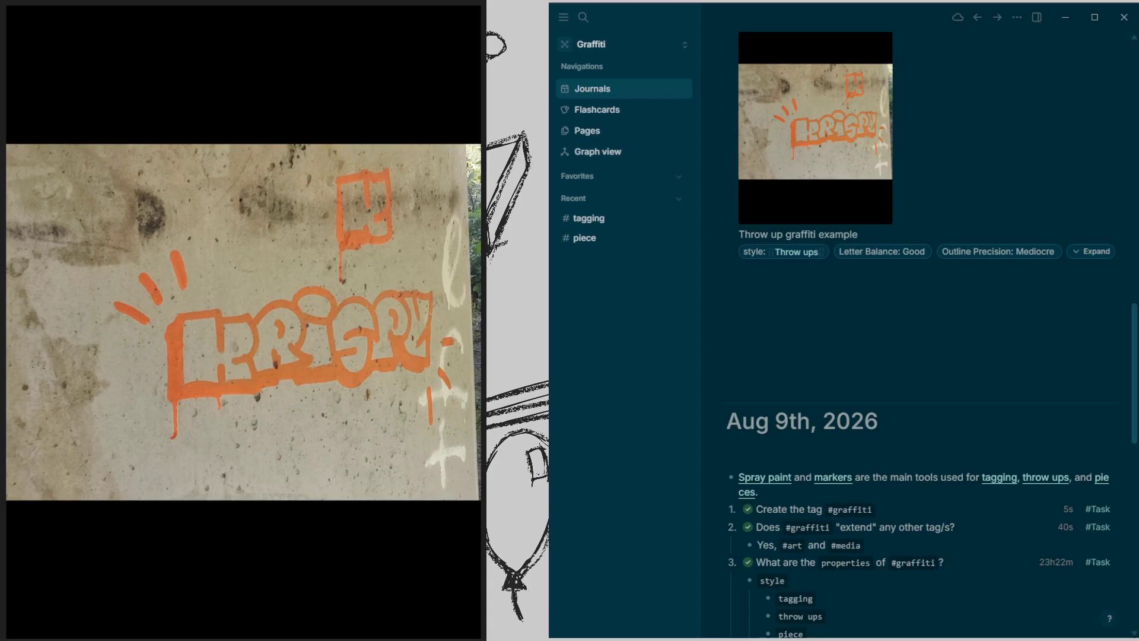
pyautogui.click(1074, 252)
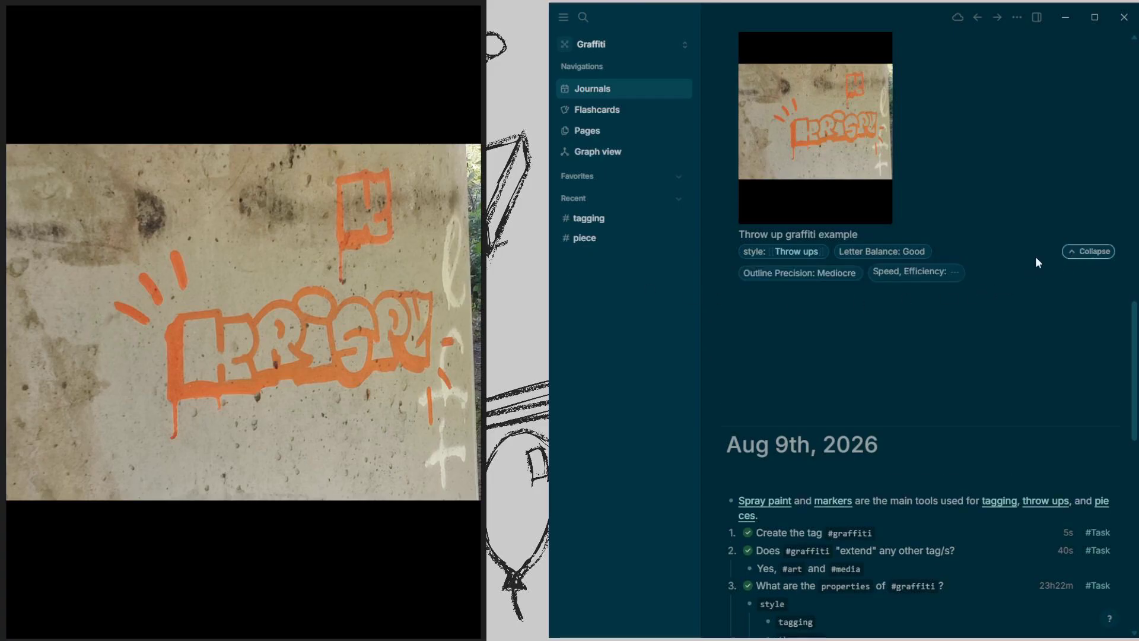
pyautogui.click(953, 272)
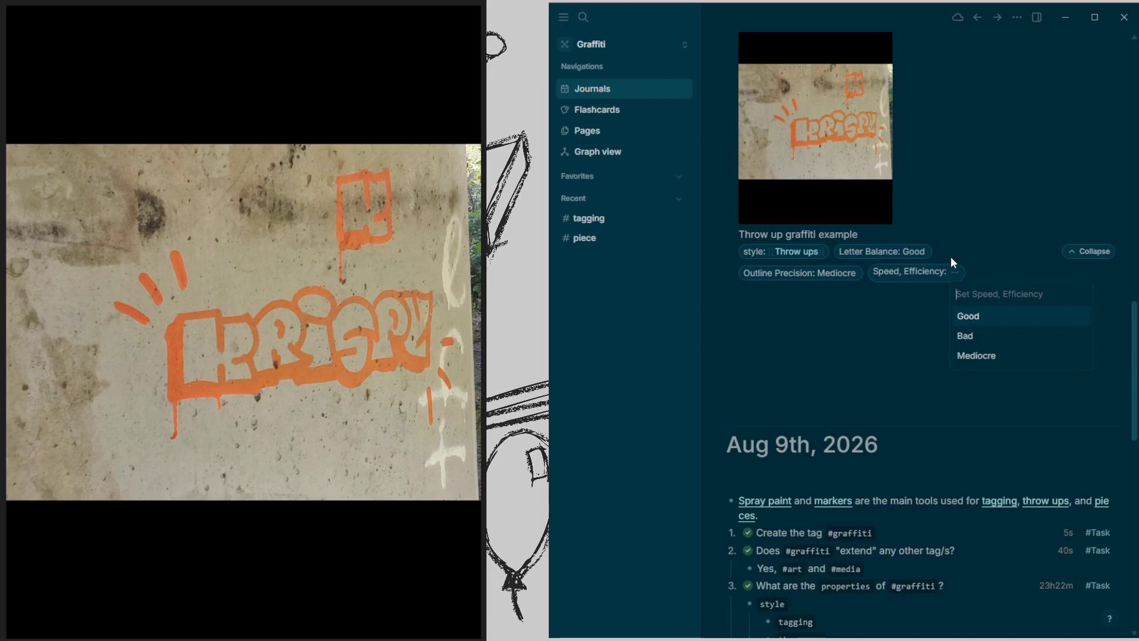
pyautogui.click(981, 358)
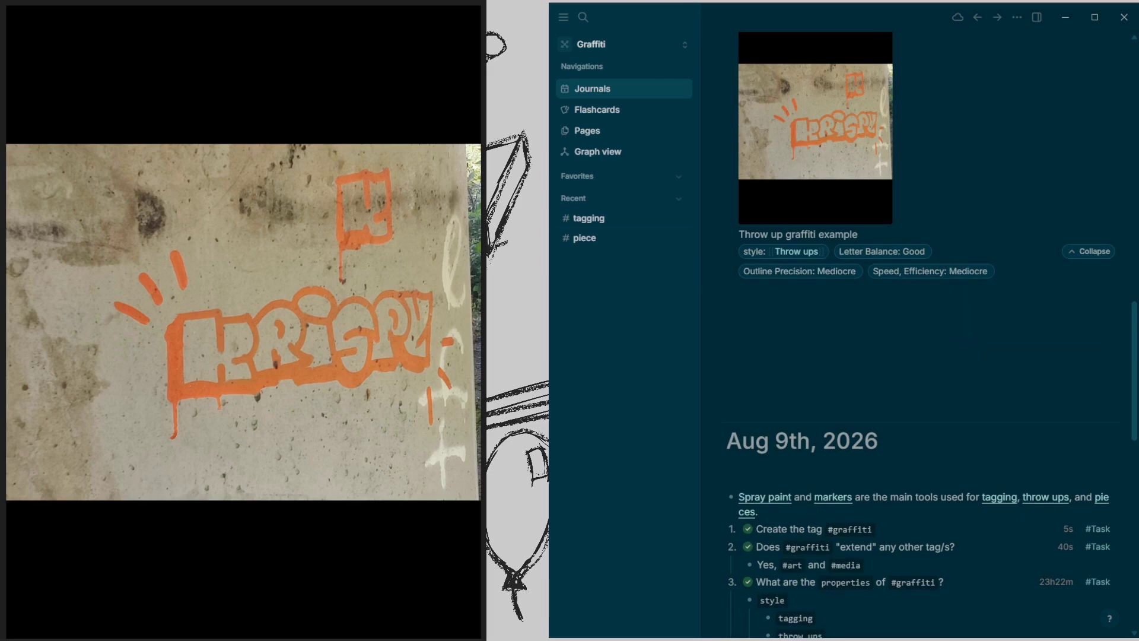
# Review the graffiti photo blocks of Aug 10th, 2026 with their style tags and rating properties.
pyautogui.scroll(1, 977, 344)
pyautogui.scroll(8, 974, 340)
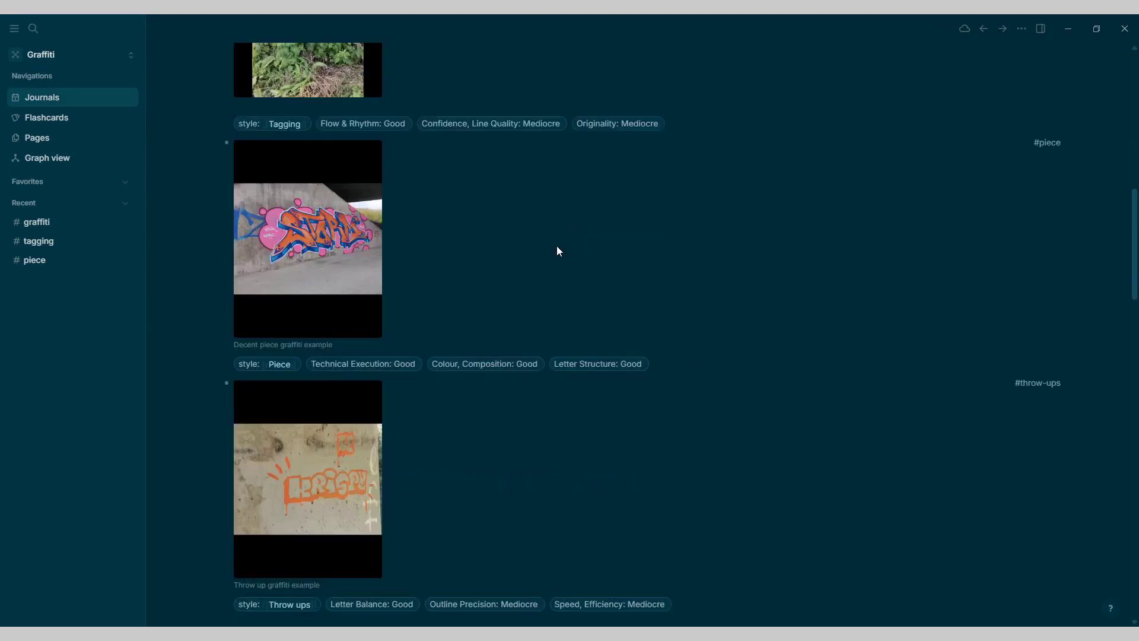
pyautogui.scroll(-5, 557, 245)
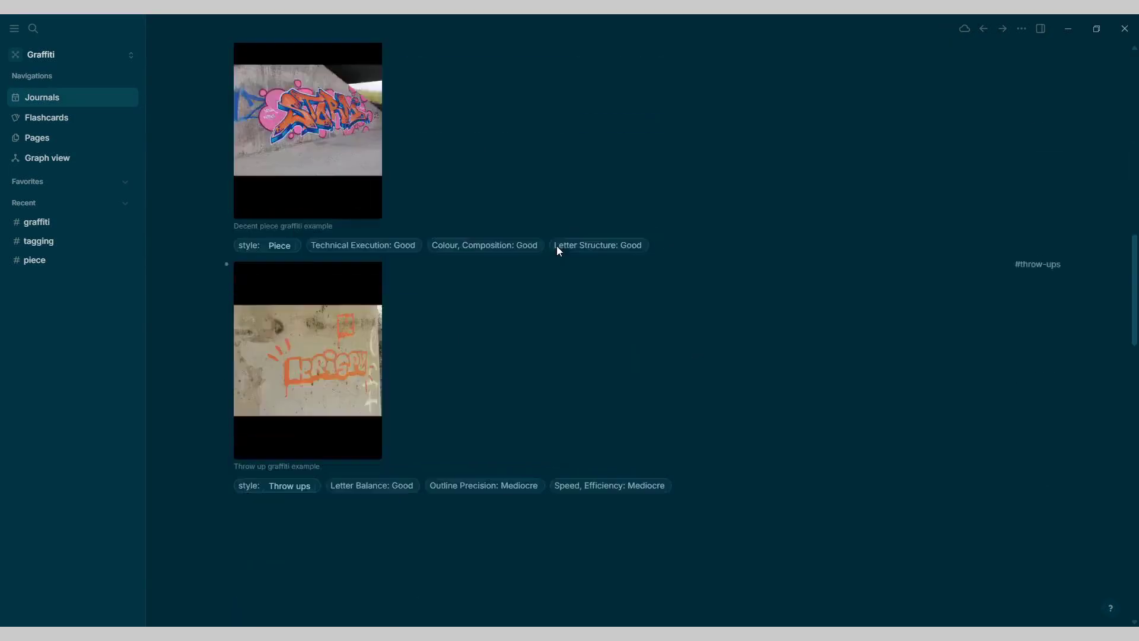
pyautogui.scroll(9, 557, 247)
pyautogui.scroll(7, 556, 257)
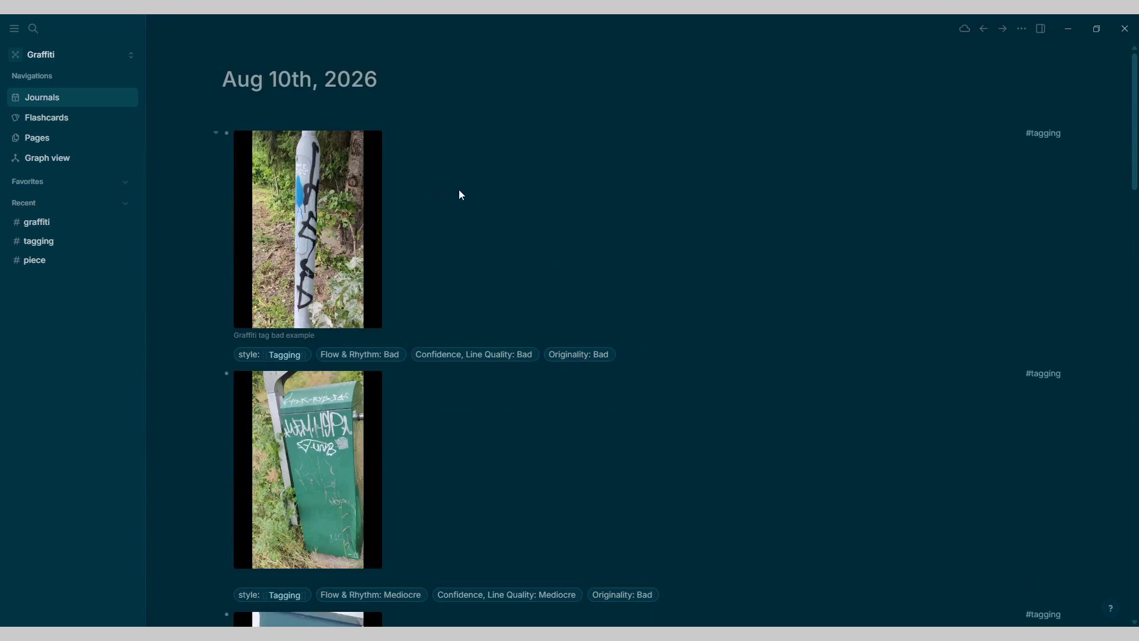
pyautogui.scroll(-10, 467, 194)
pyautogui.scroll(10, 591, 337)
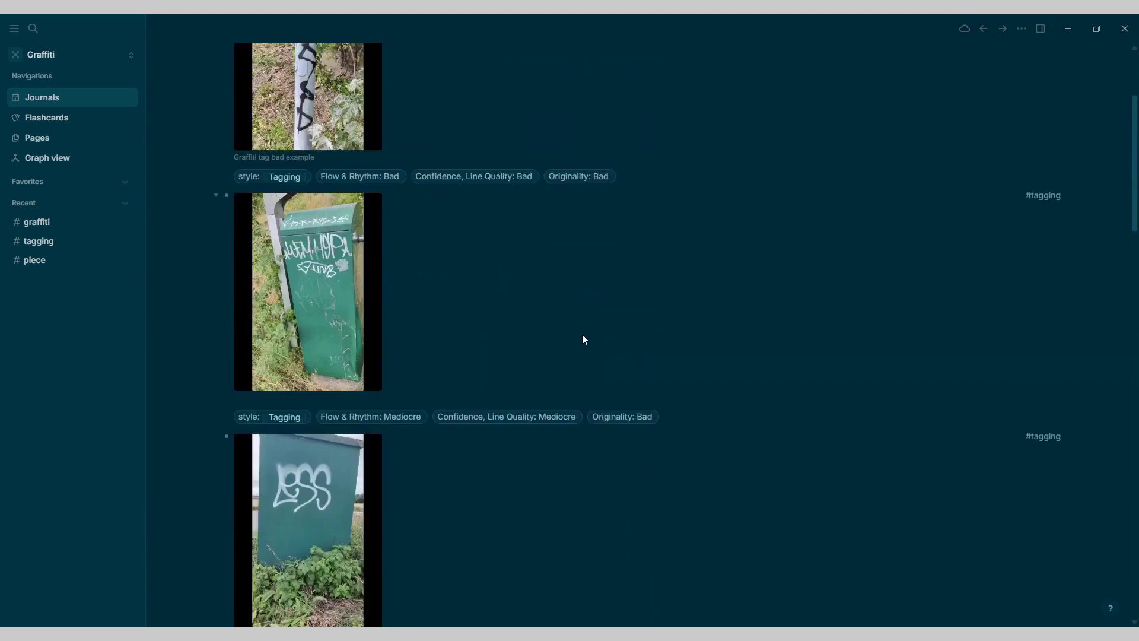